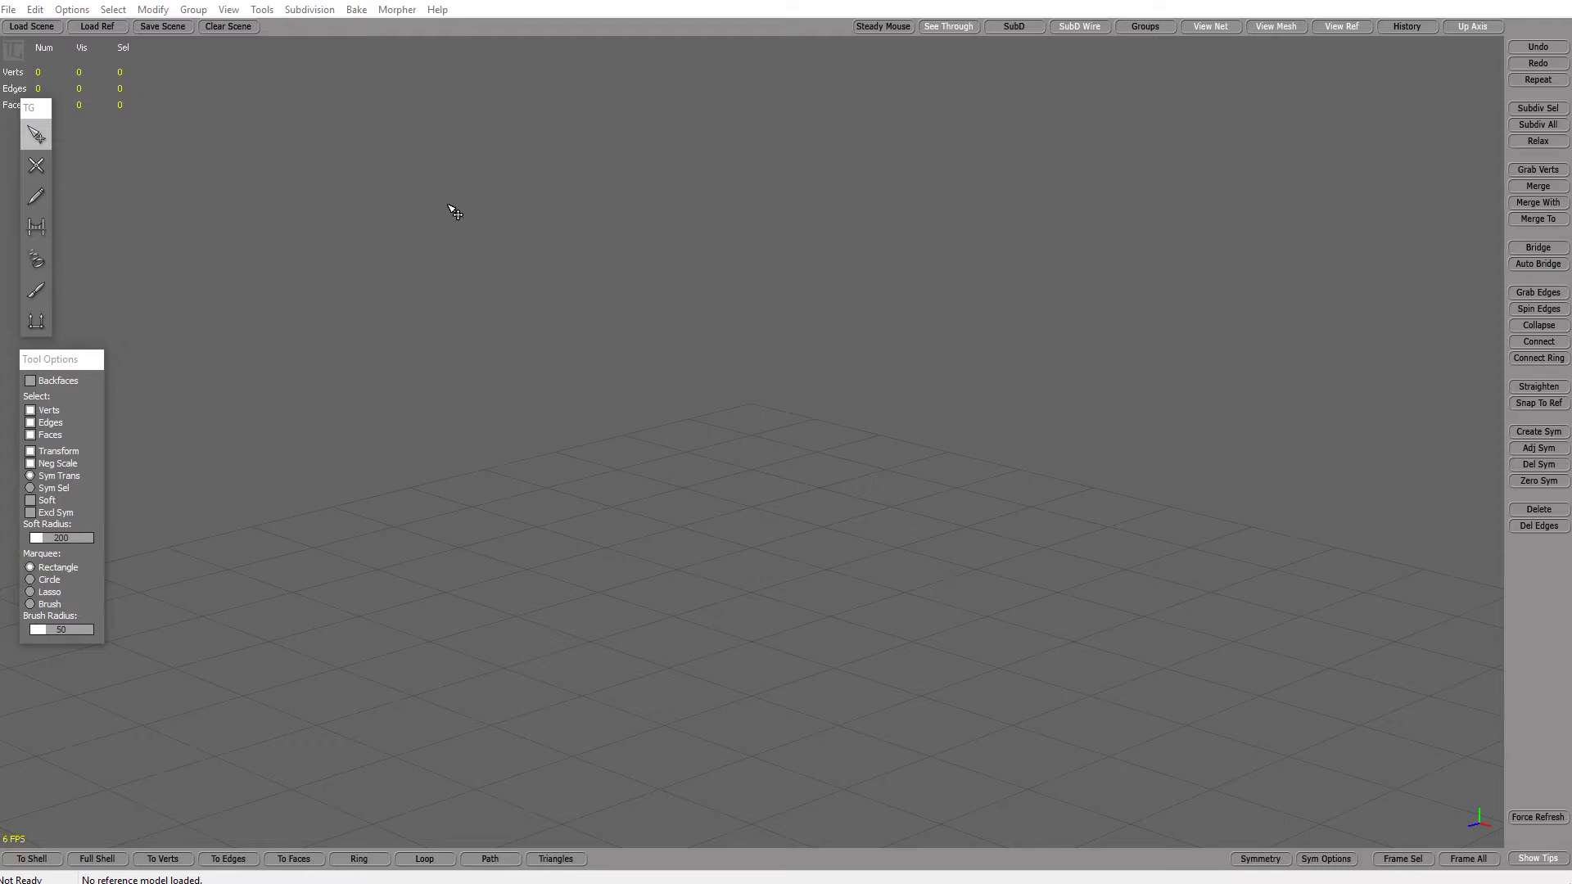
- Load Turtle_High.obj from the Desktop as the high-res reference mesh
click(101, 29)
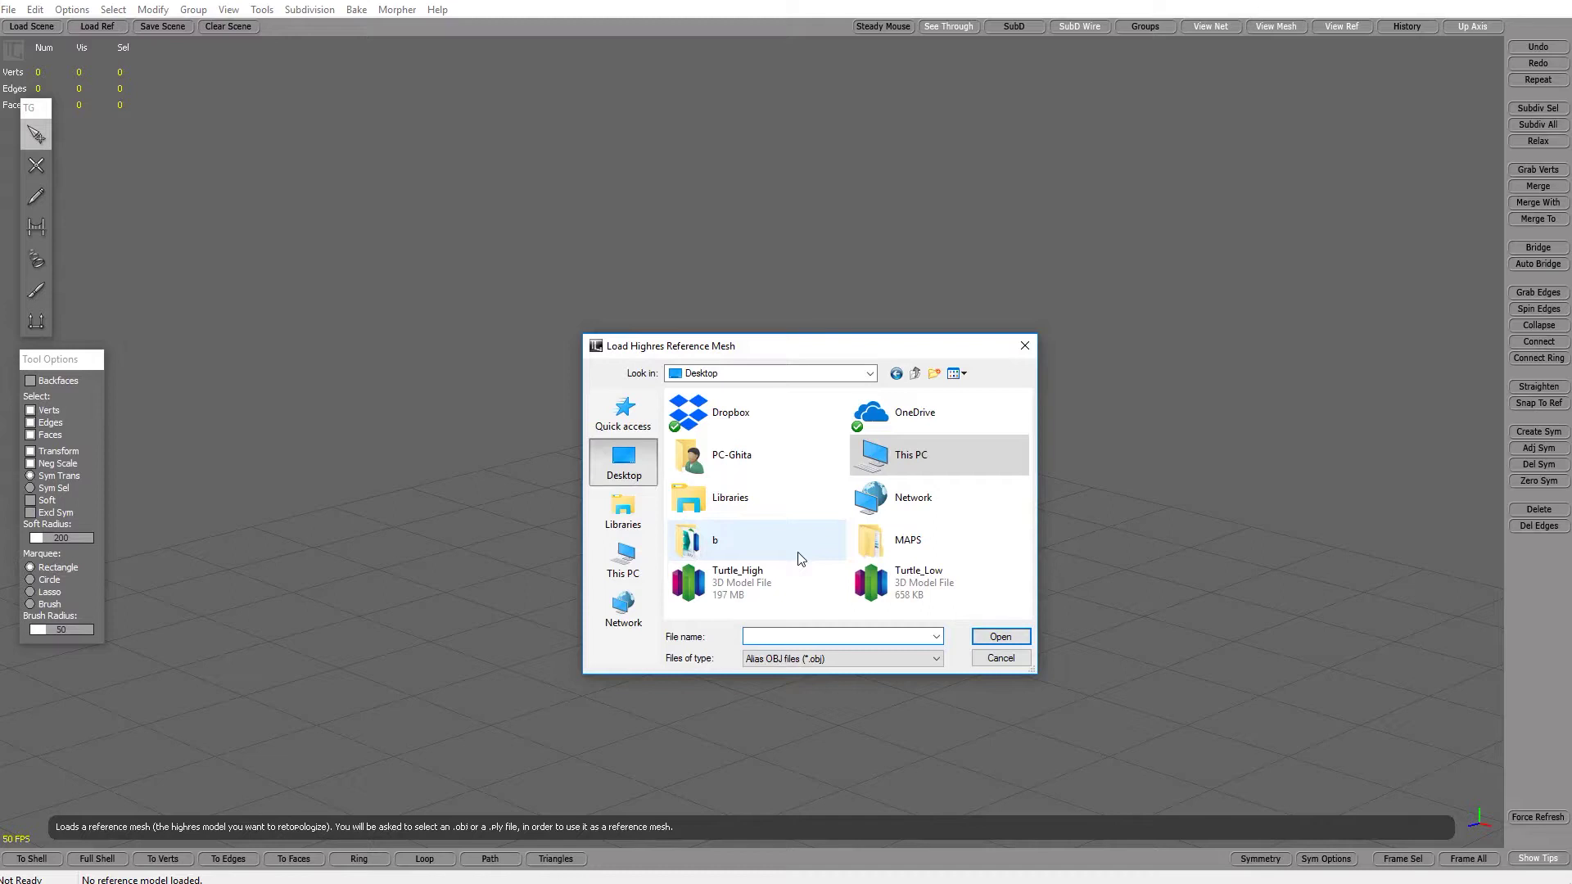
click(754, 589)
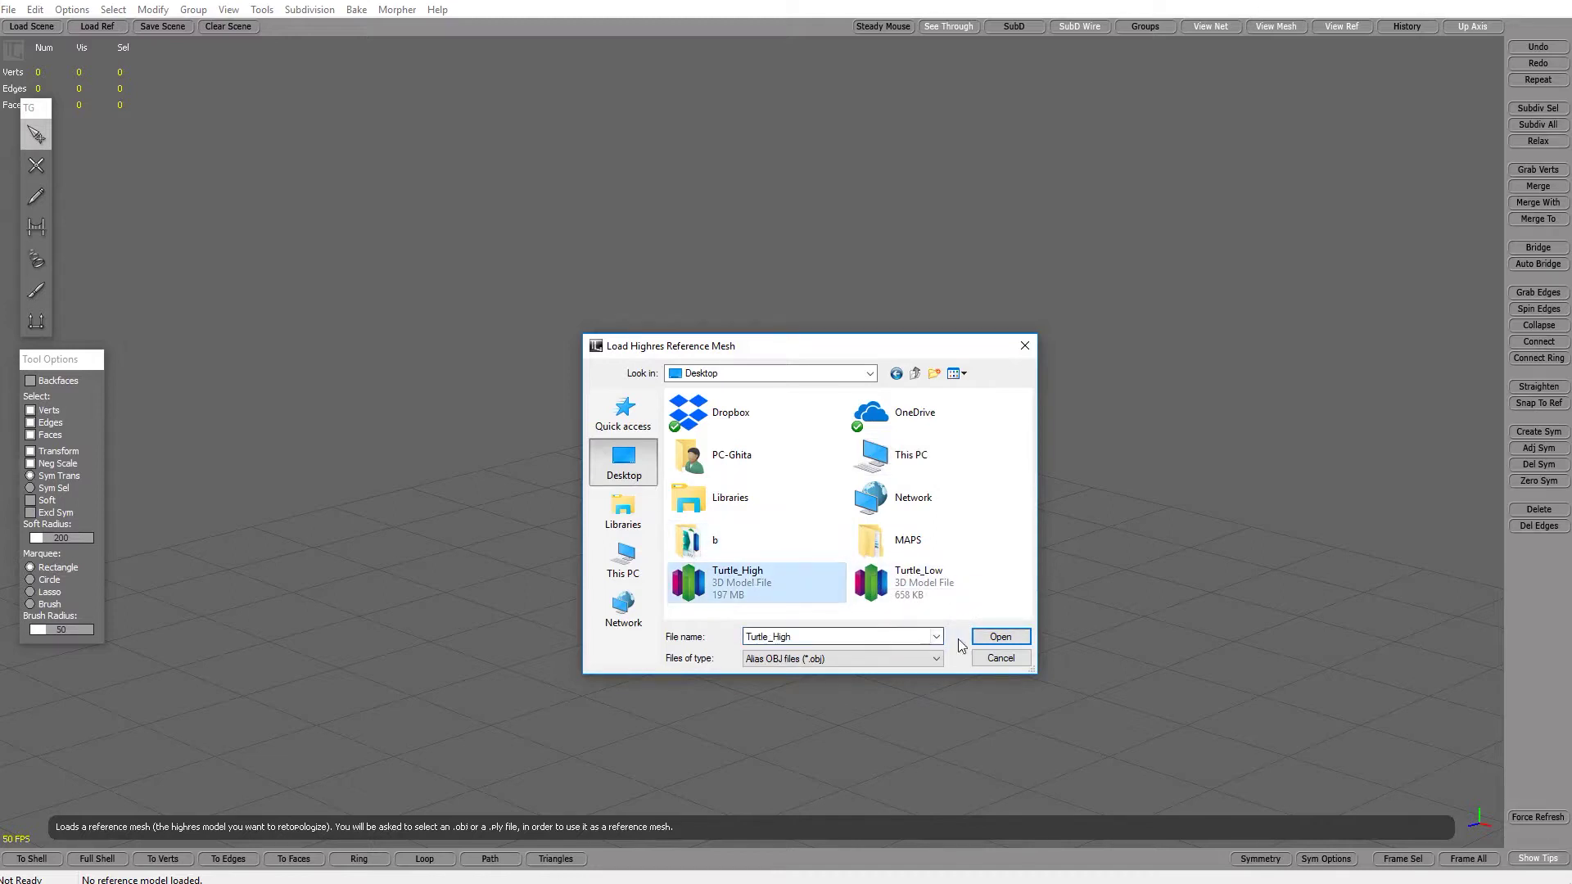
click(1001, 636)
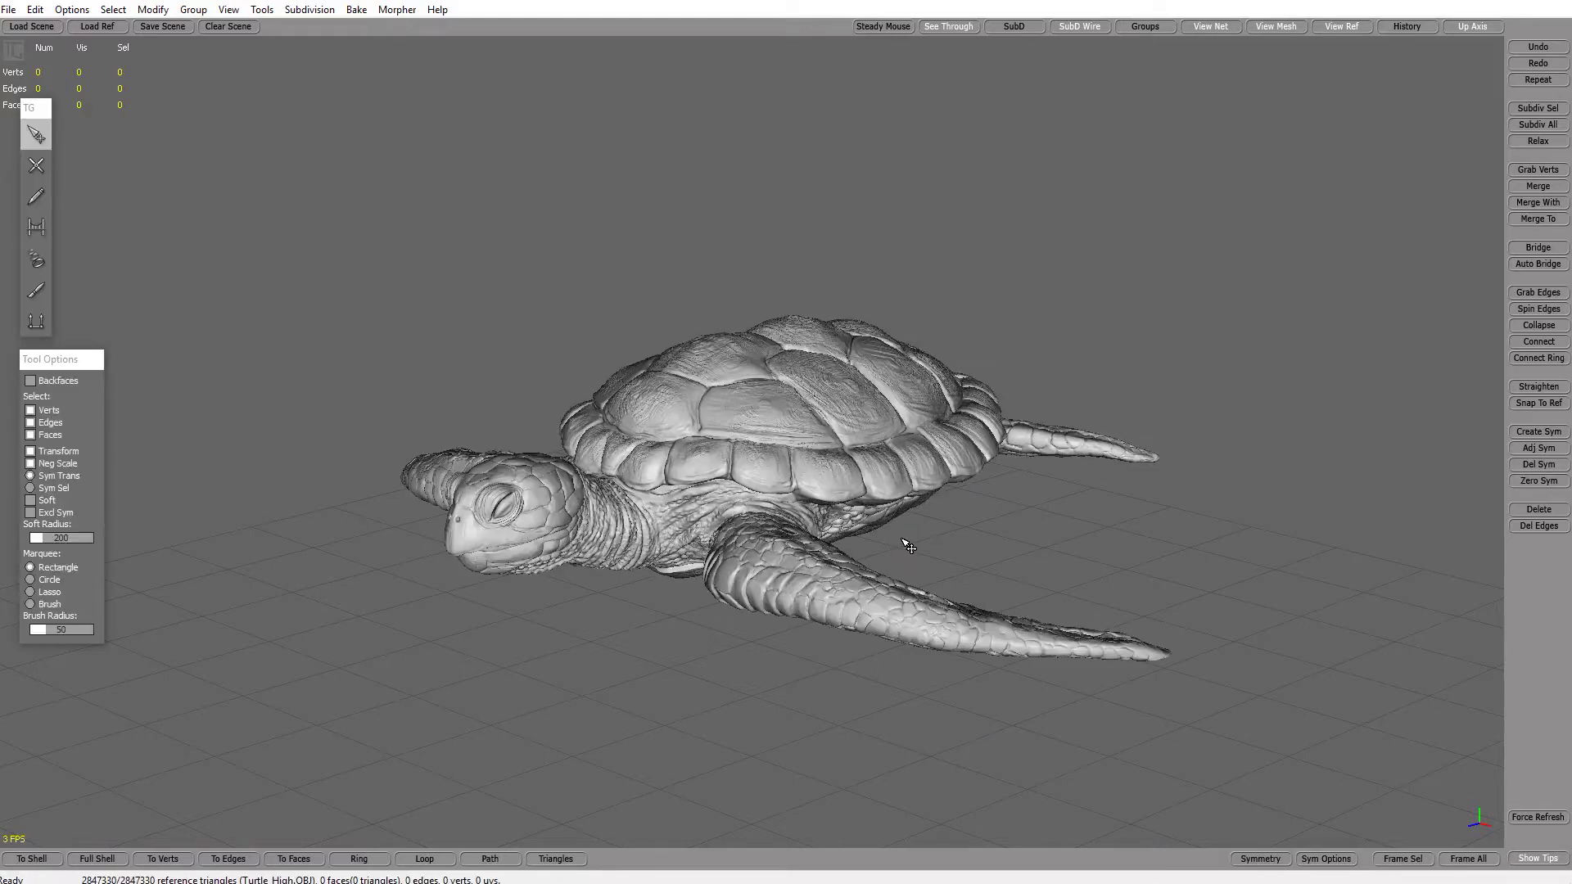
- Load Turtle_Low from the Desktop, with Alias OBJ file type, as the scene mesh over the reference
alt+drag(1111, 513, 1055, 553)
scroll(1073, 647, up, 3)
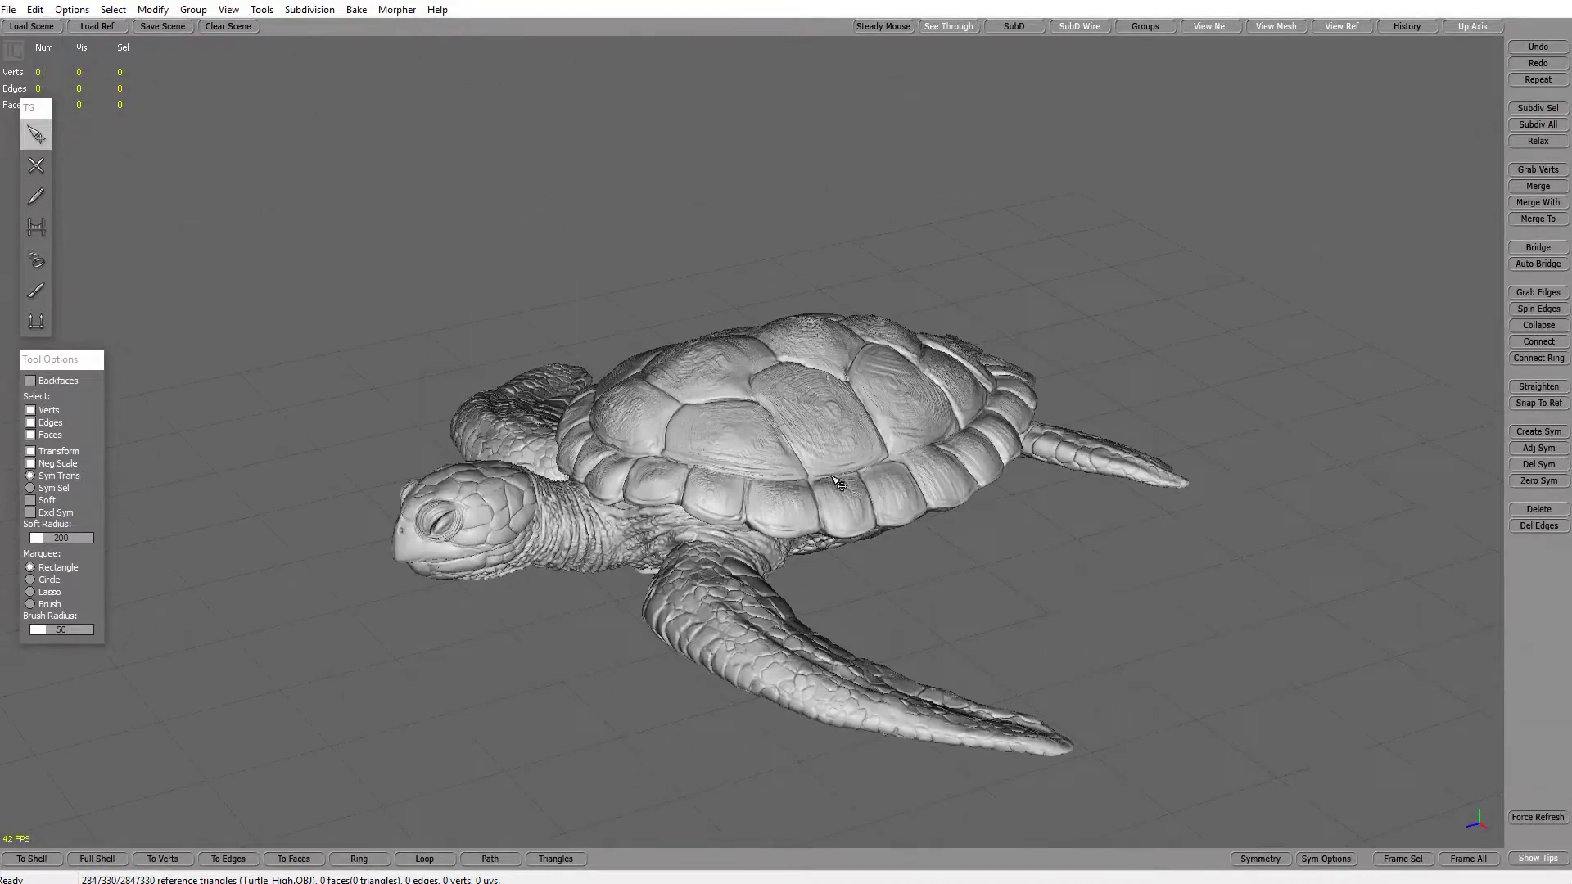
click(50, 29)
click(623, 460)
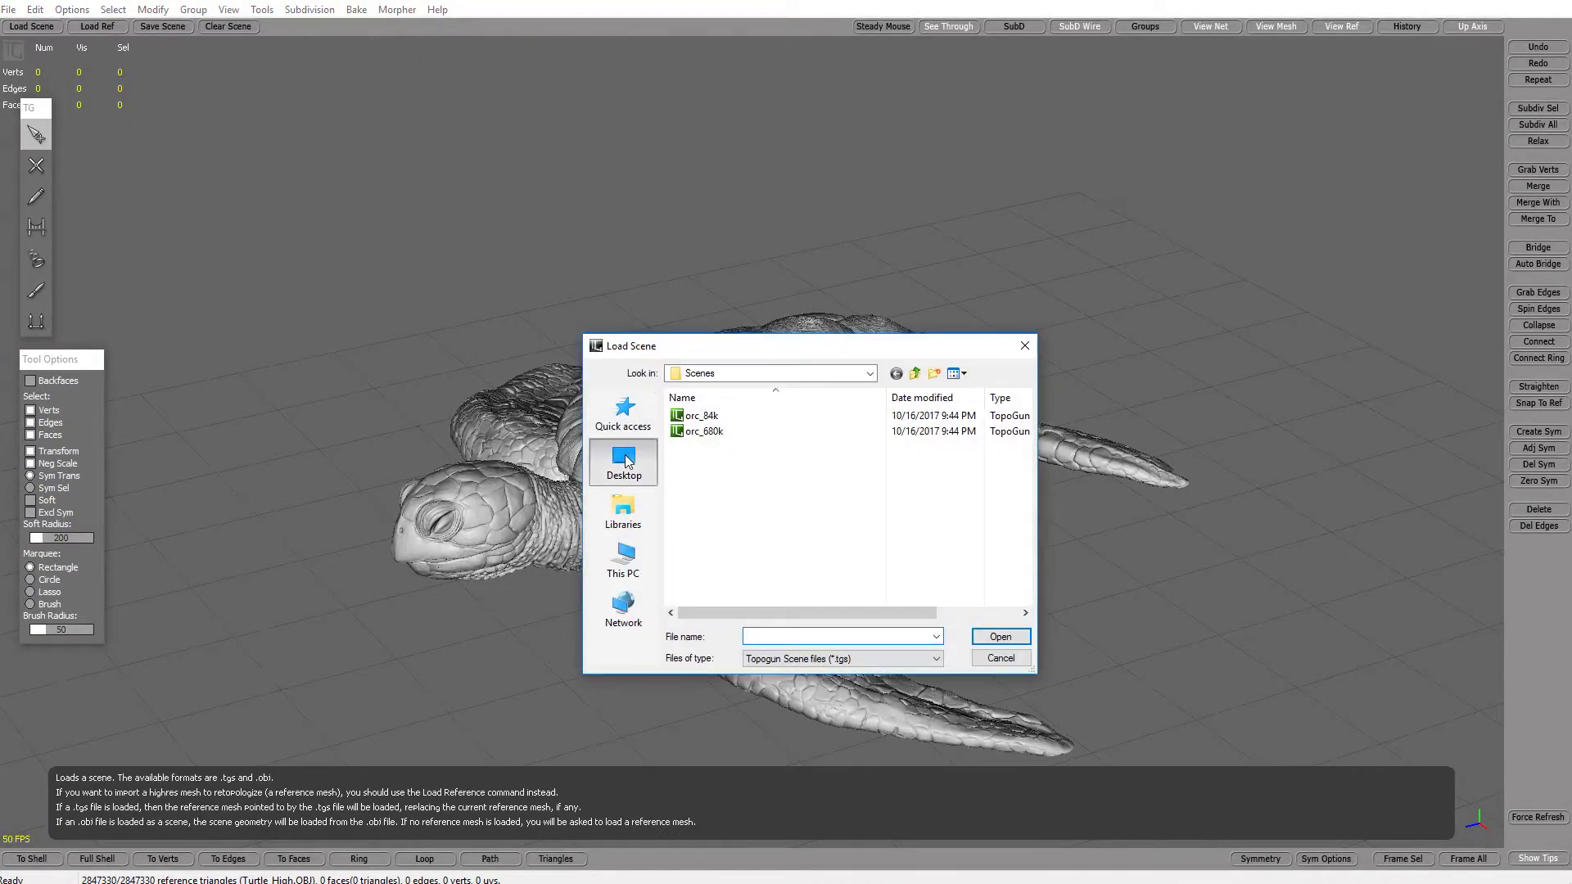
click(831, 659)
click(827, 685)
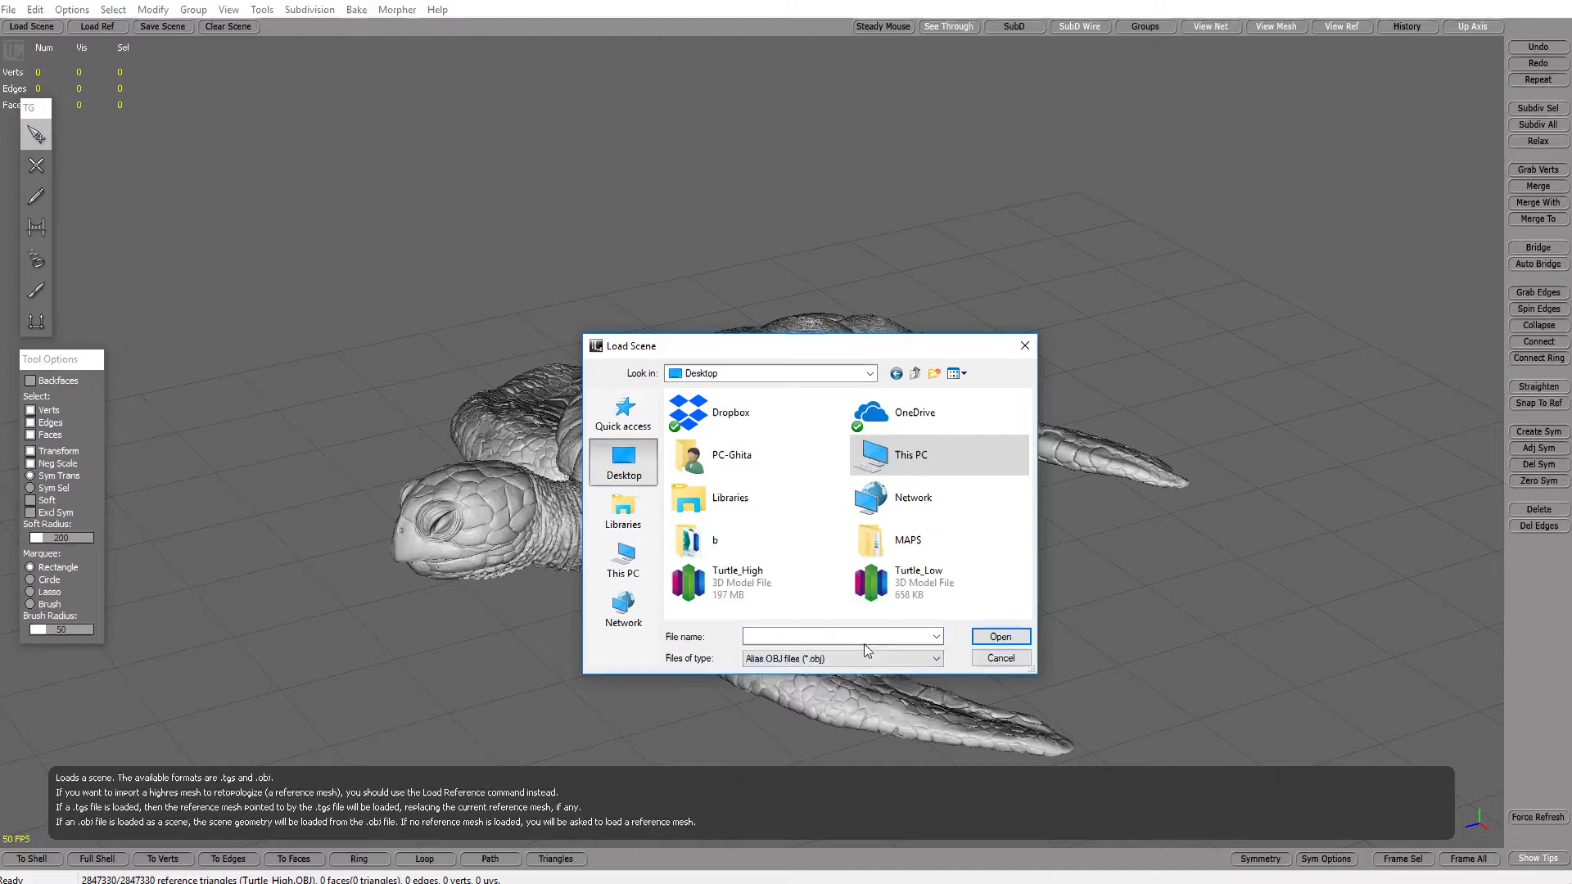
click(933, 585)
click(998, 636)
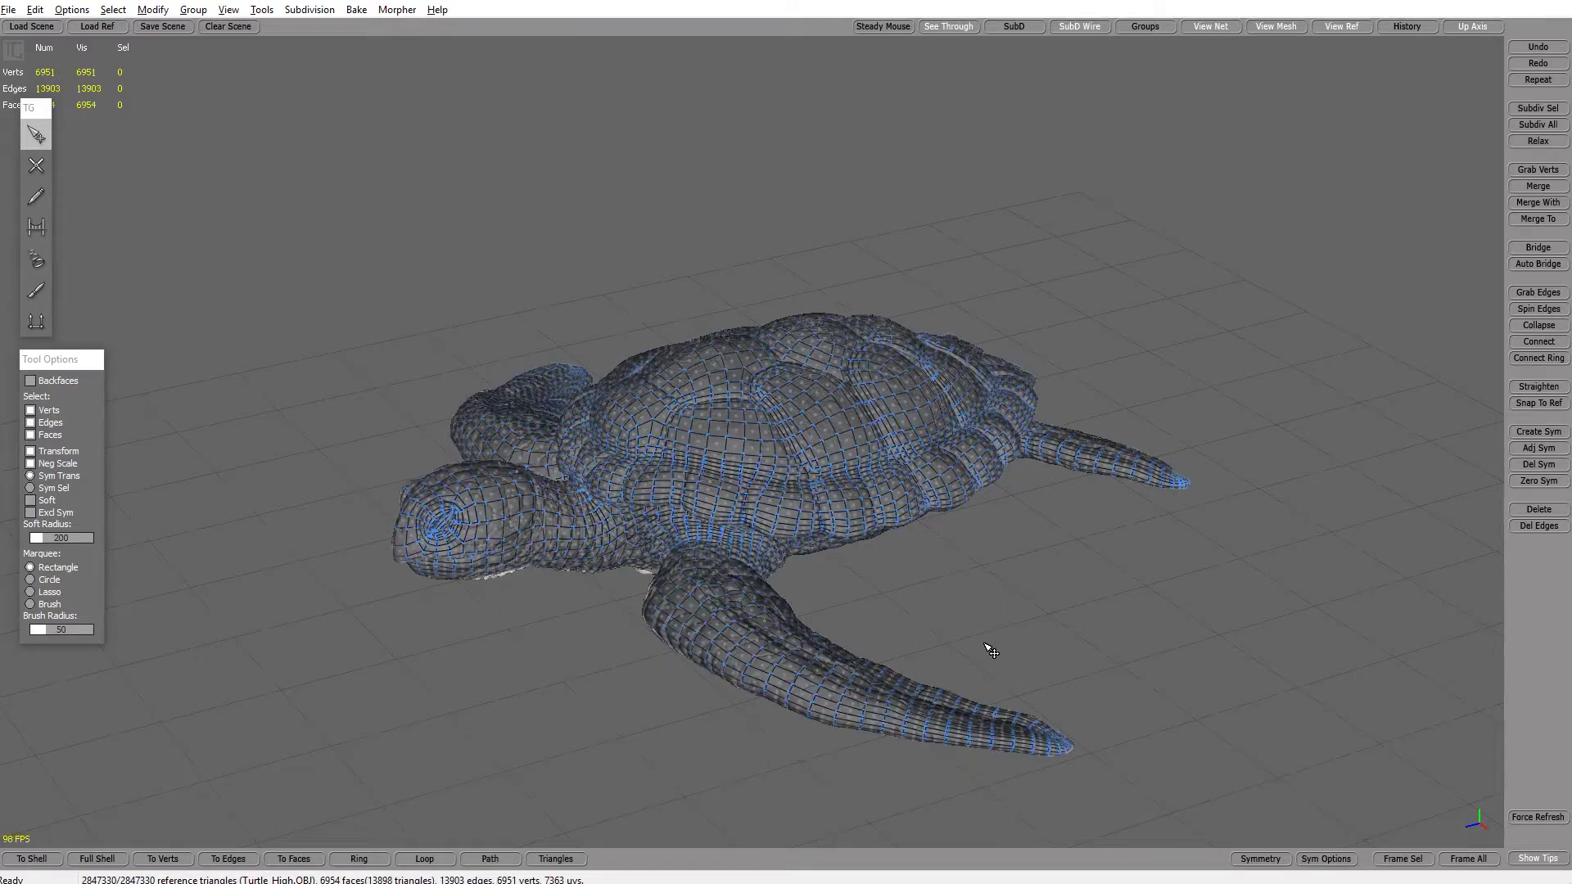
mouse_move(991, 651)
alt+mouse_down()
mouse_move(1032, 639)
mouse_move(996, 634)
alt+mouse_up()
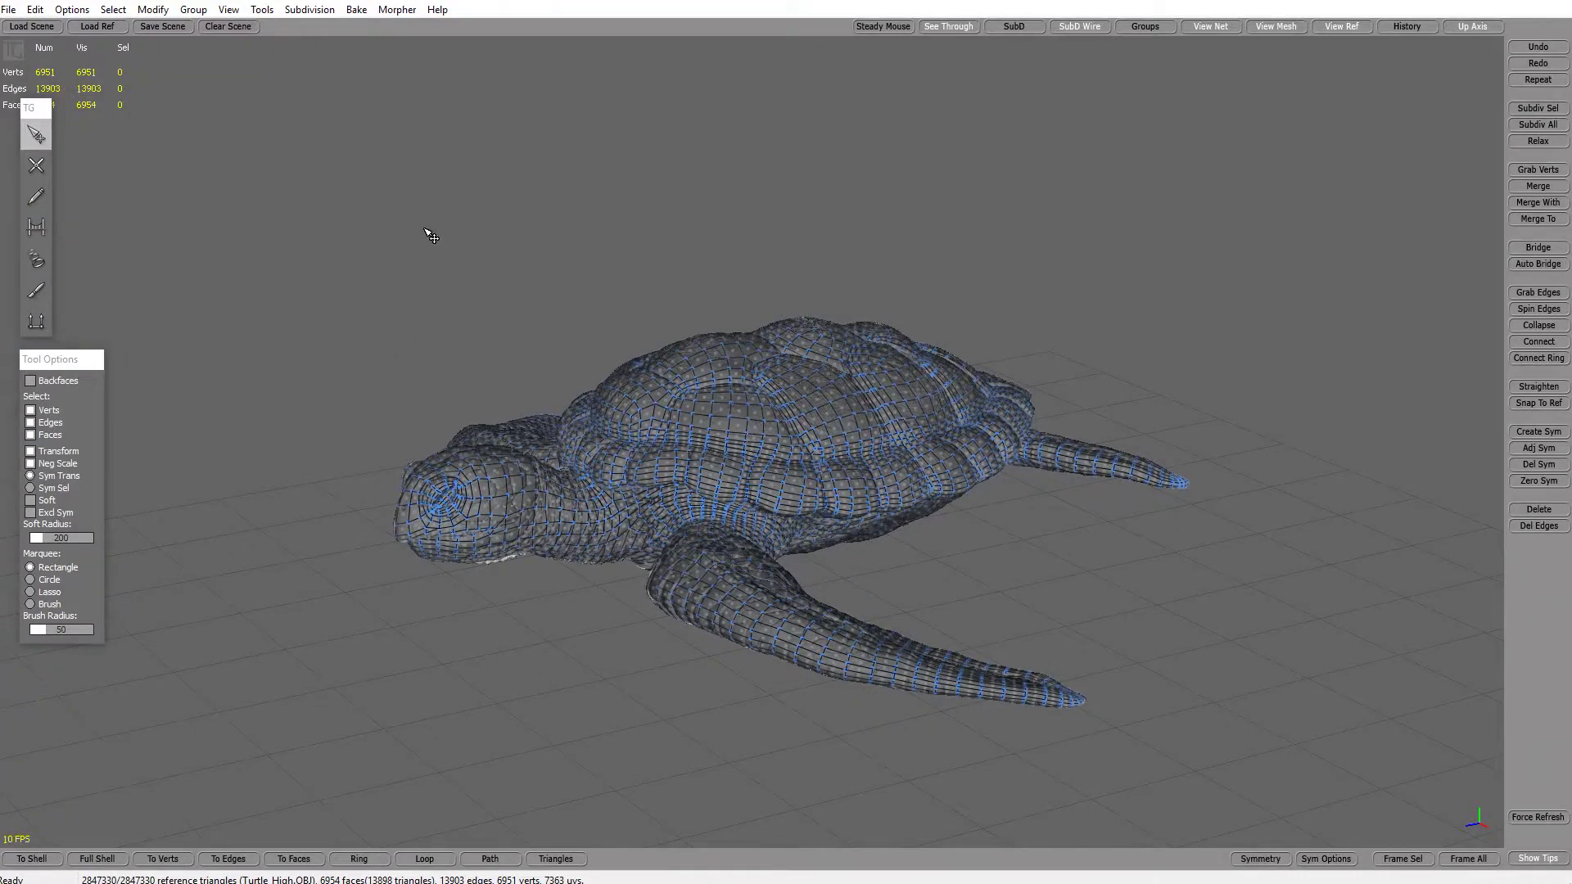
- In Bake > Generate Maps, set map width and height to 4096 and sampling to HIGH
click(356, 11)
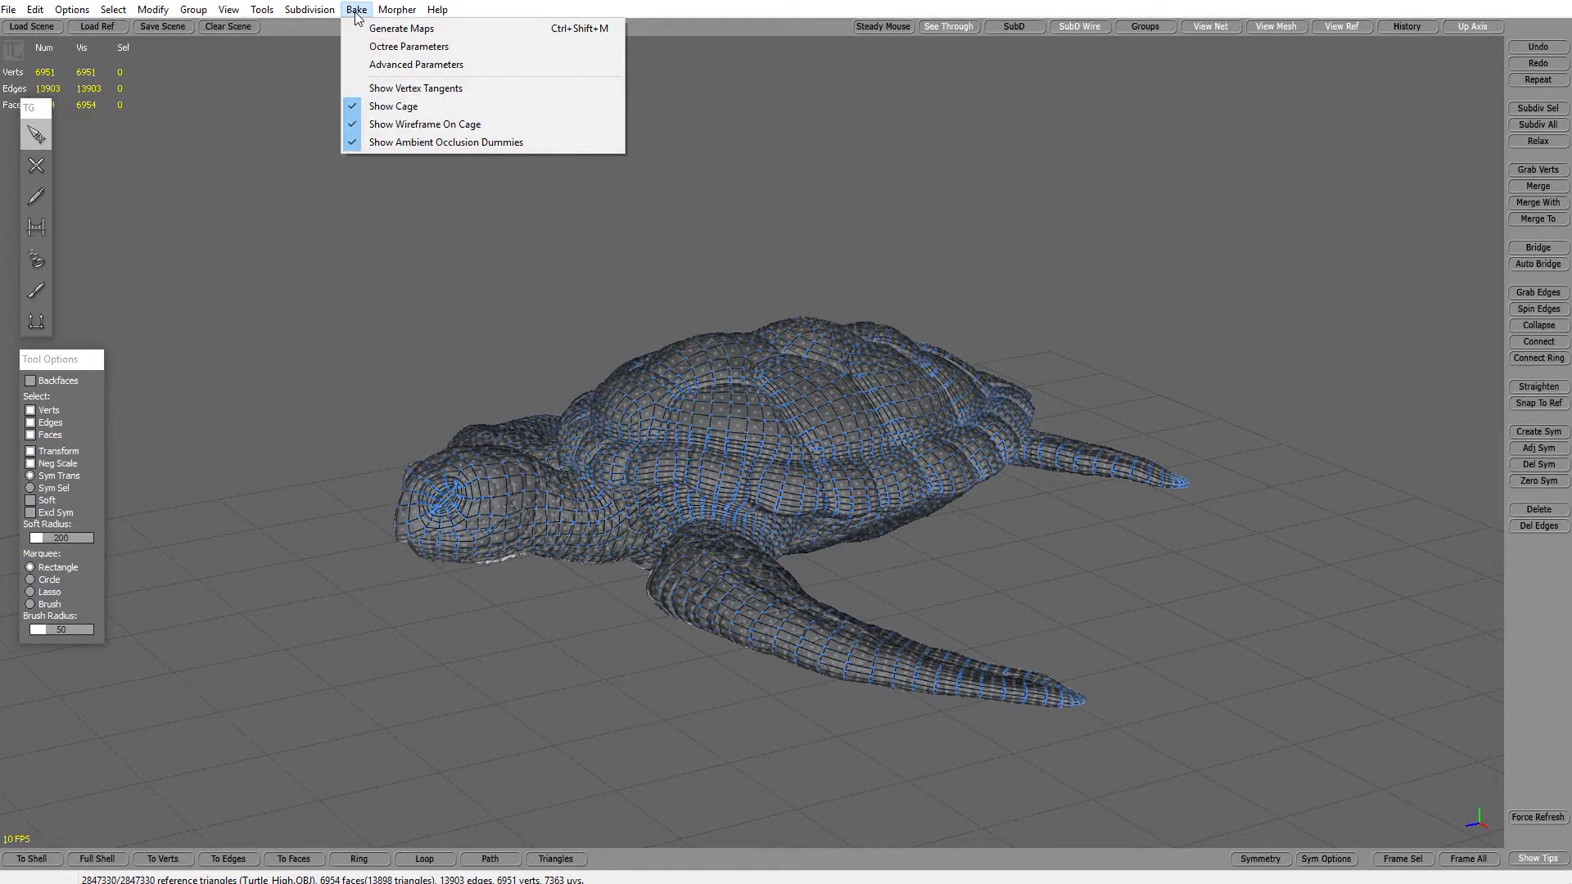
click(399, 29)
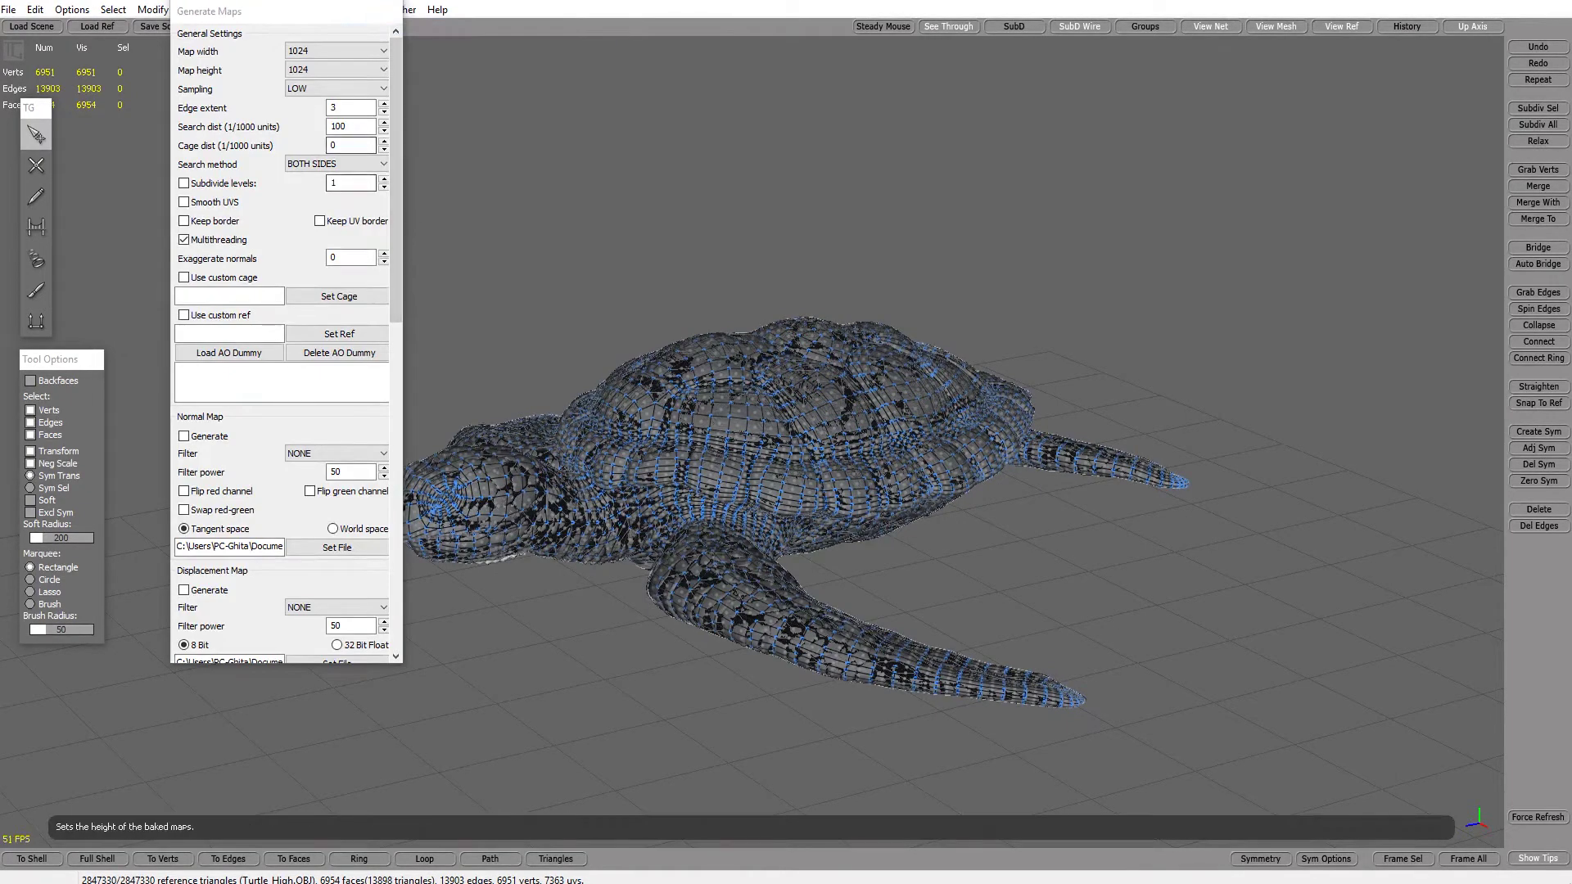
drag(226, 12, 132, 72)
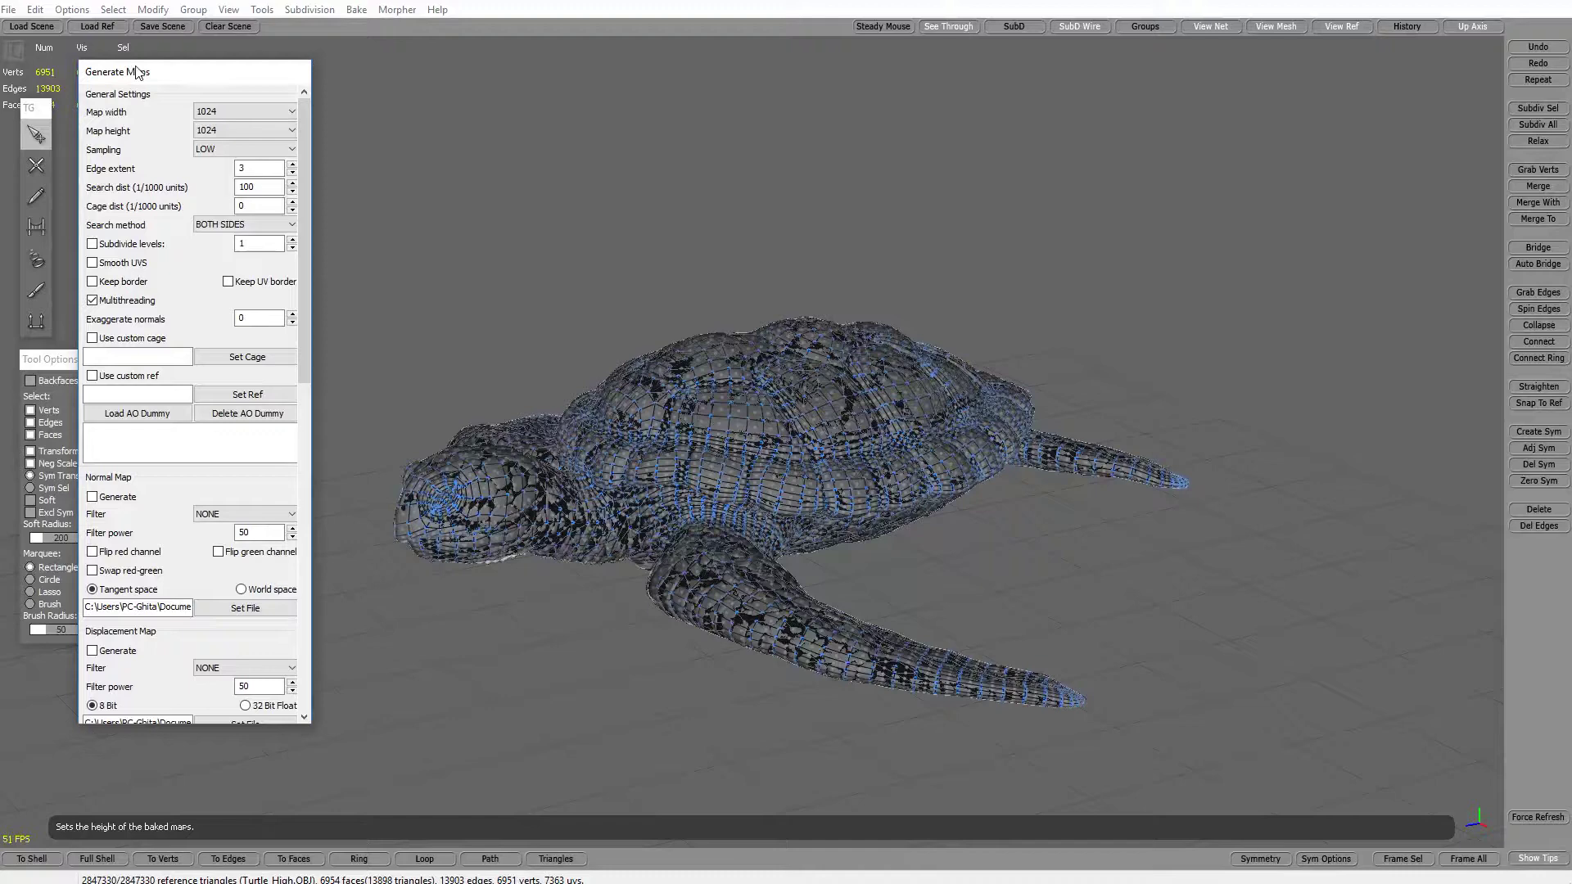
click(241, 111)
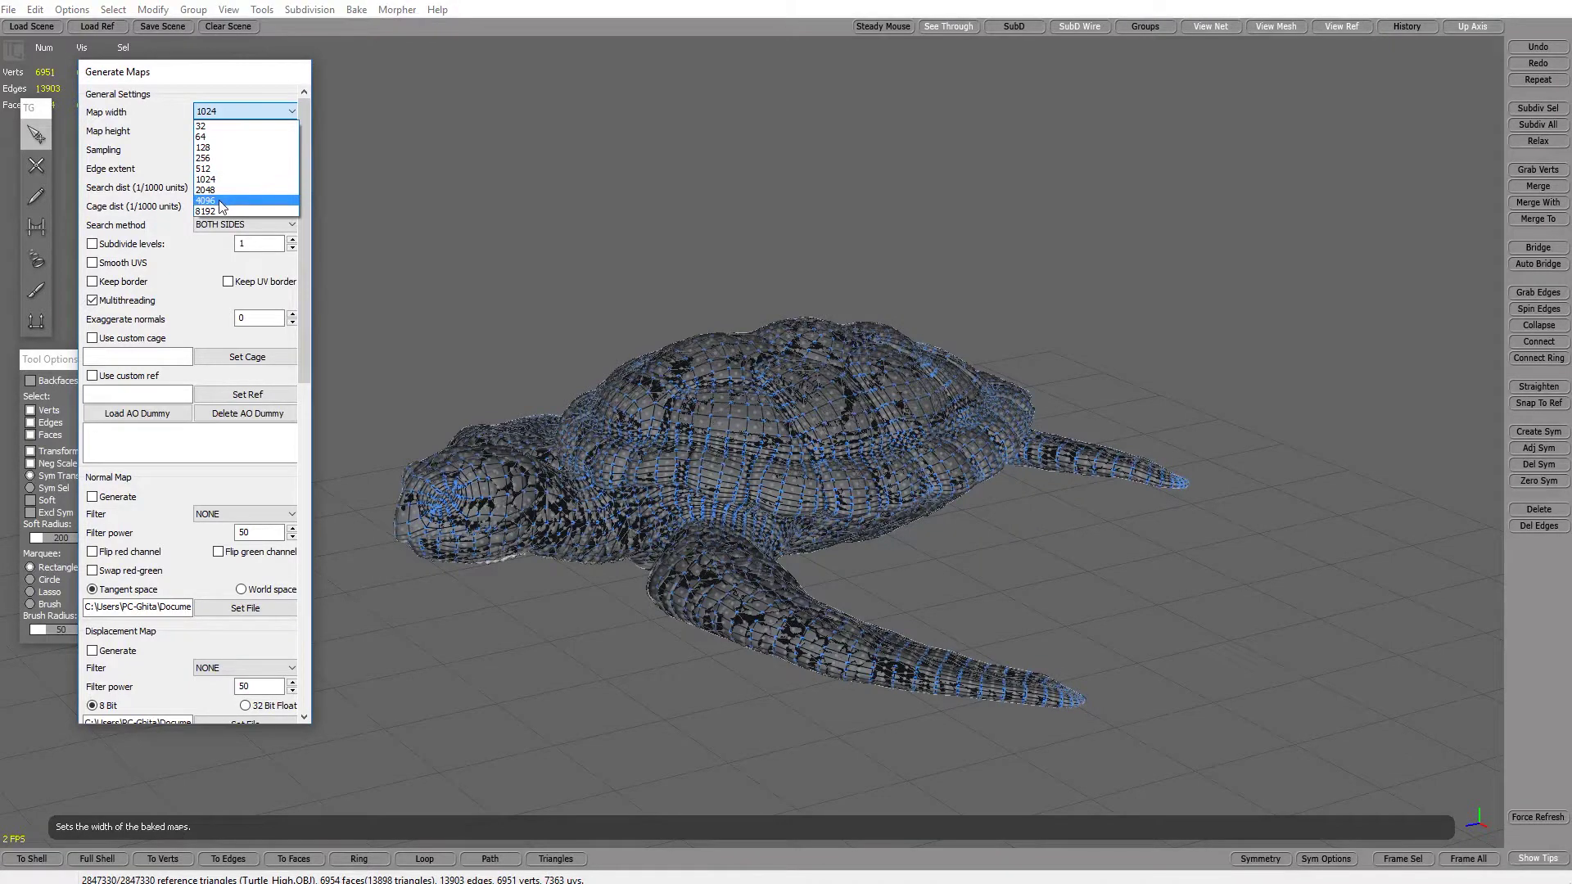
click(225, 201)
click(233, 133)
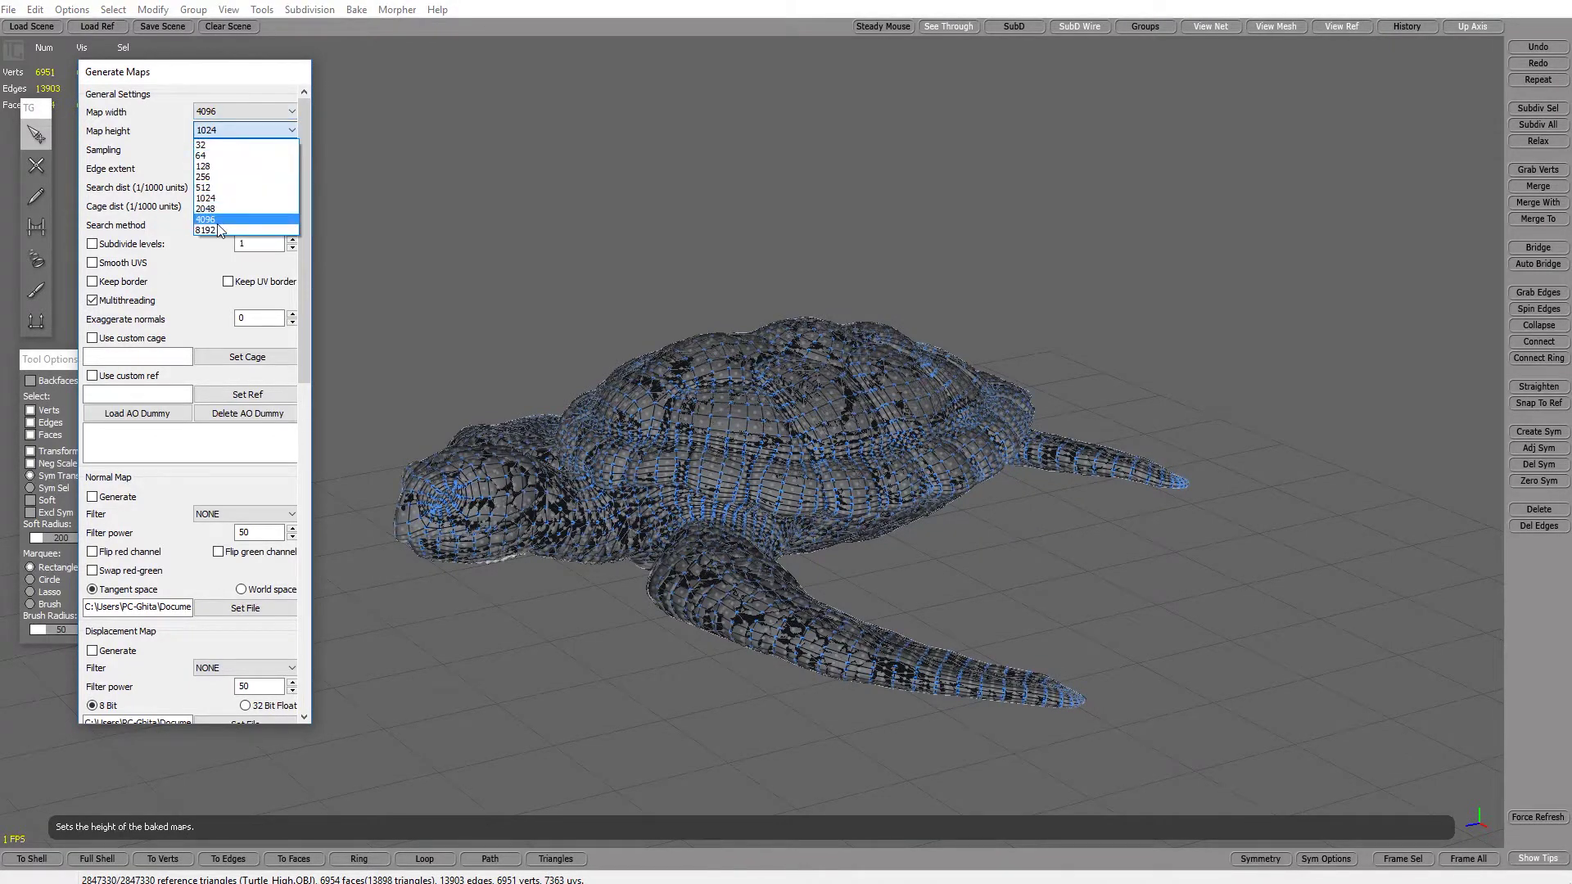
click(220, 222)
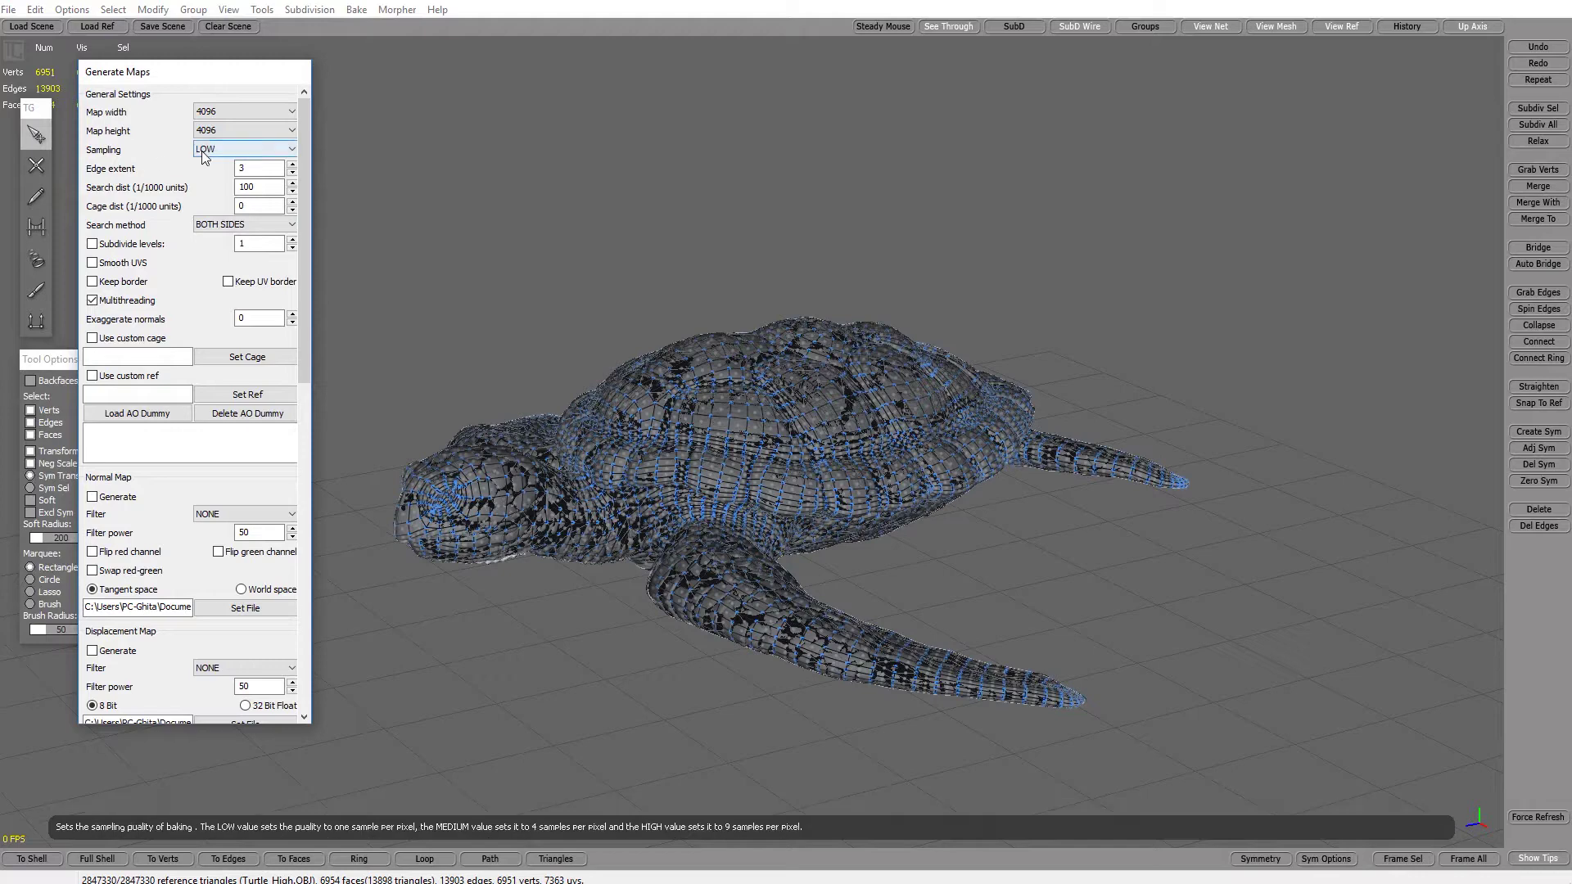
click(204, 150)
click(206, 185)
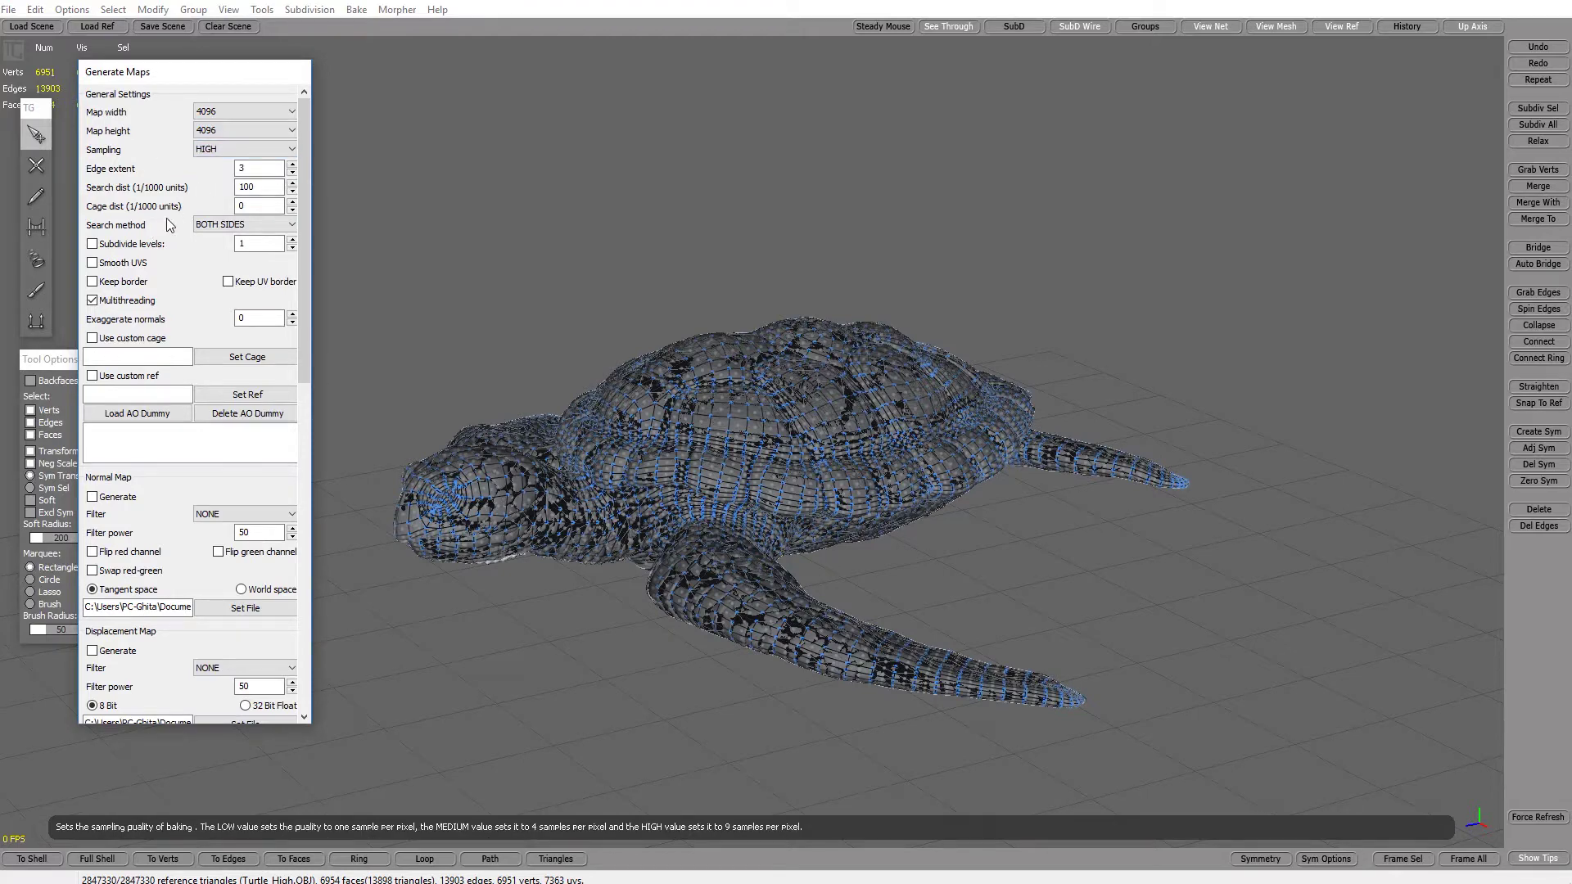
- Try a cage distance of 12 and orbit around the turtle to check the cage
middle_drag(614, 246, 624, 284)
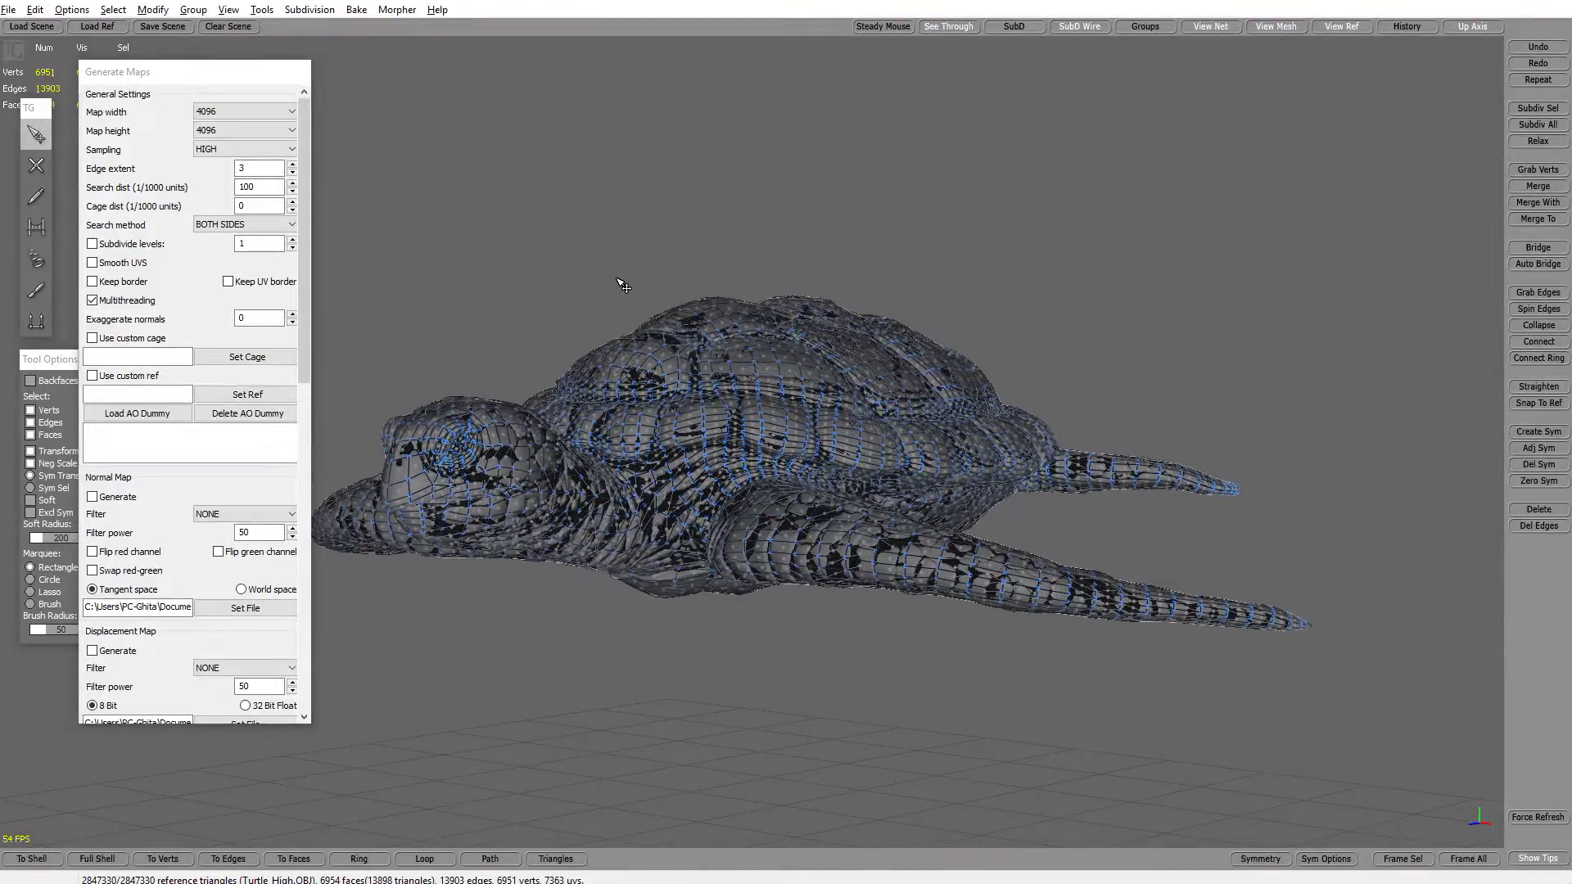
click(259, 206)
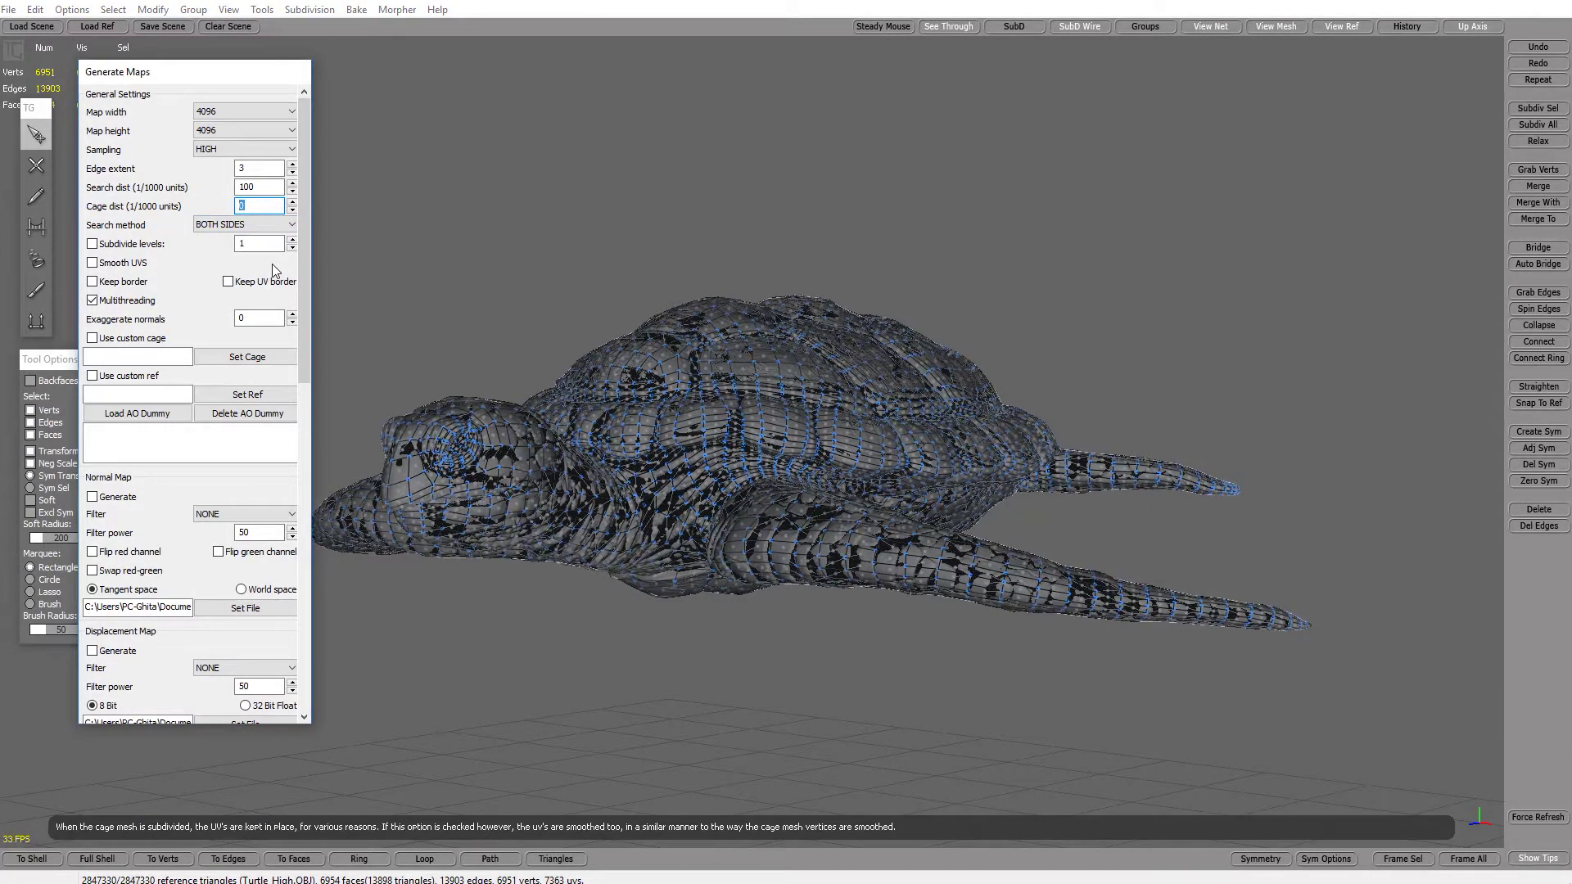
text(12)
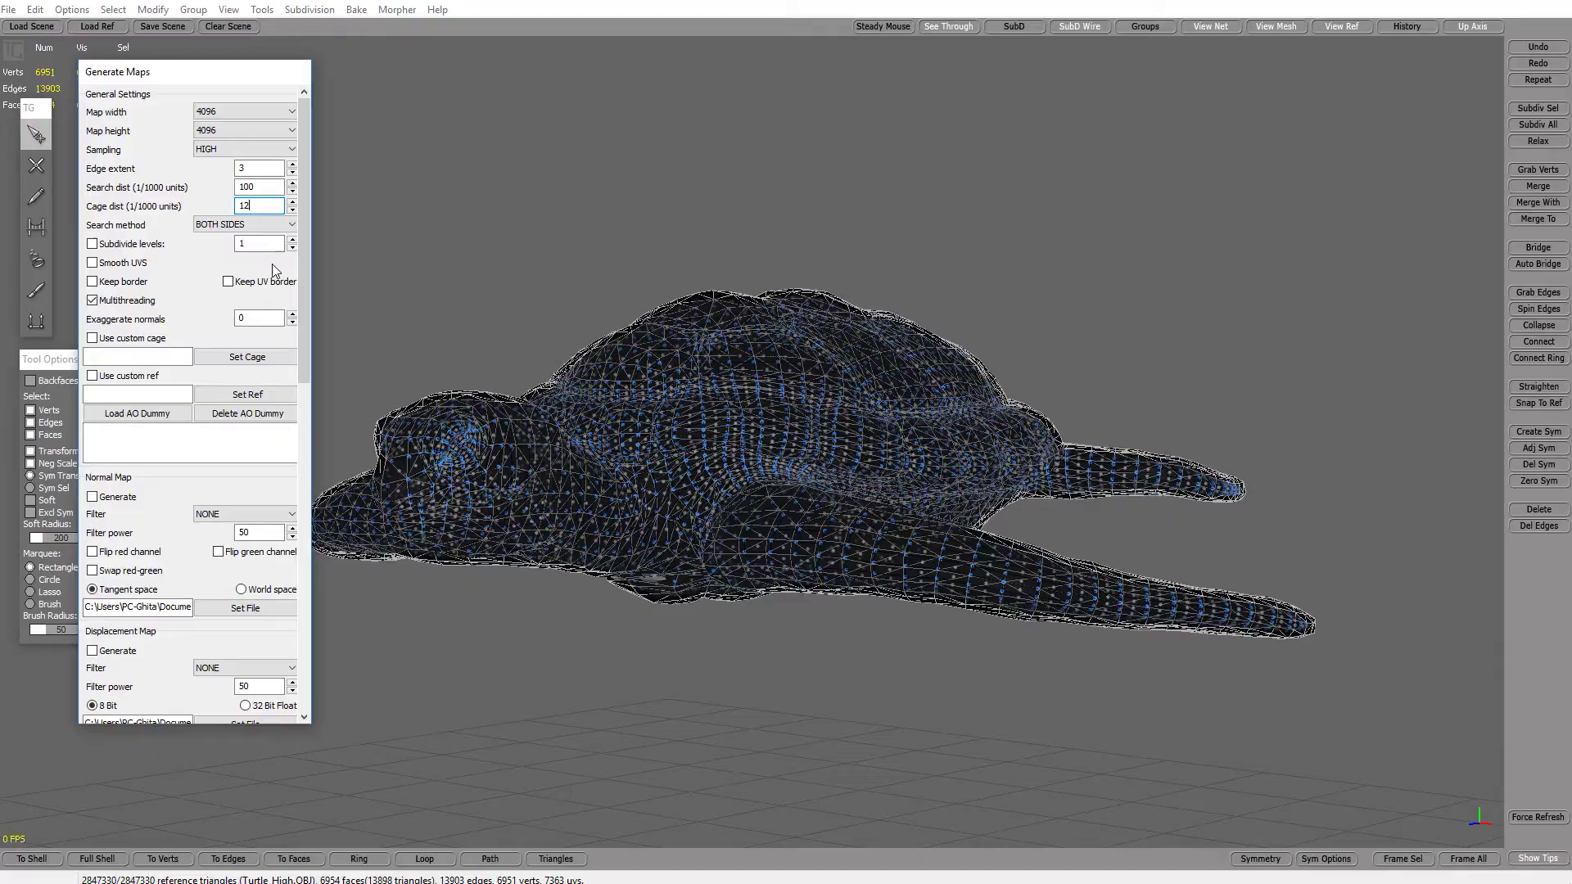
middle_drag(622, 295, 736, 271)
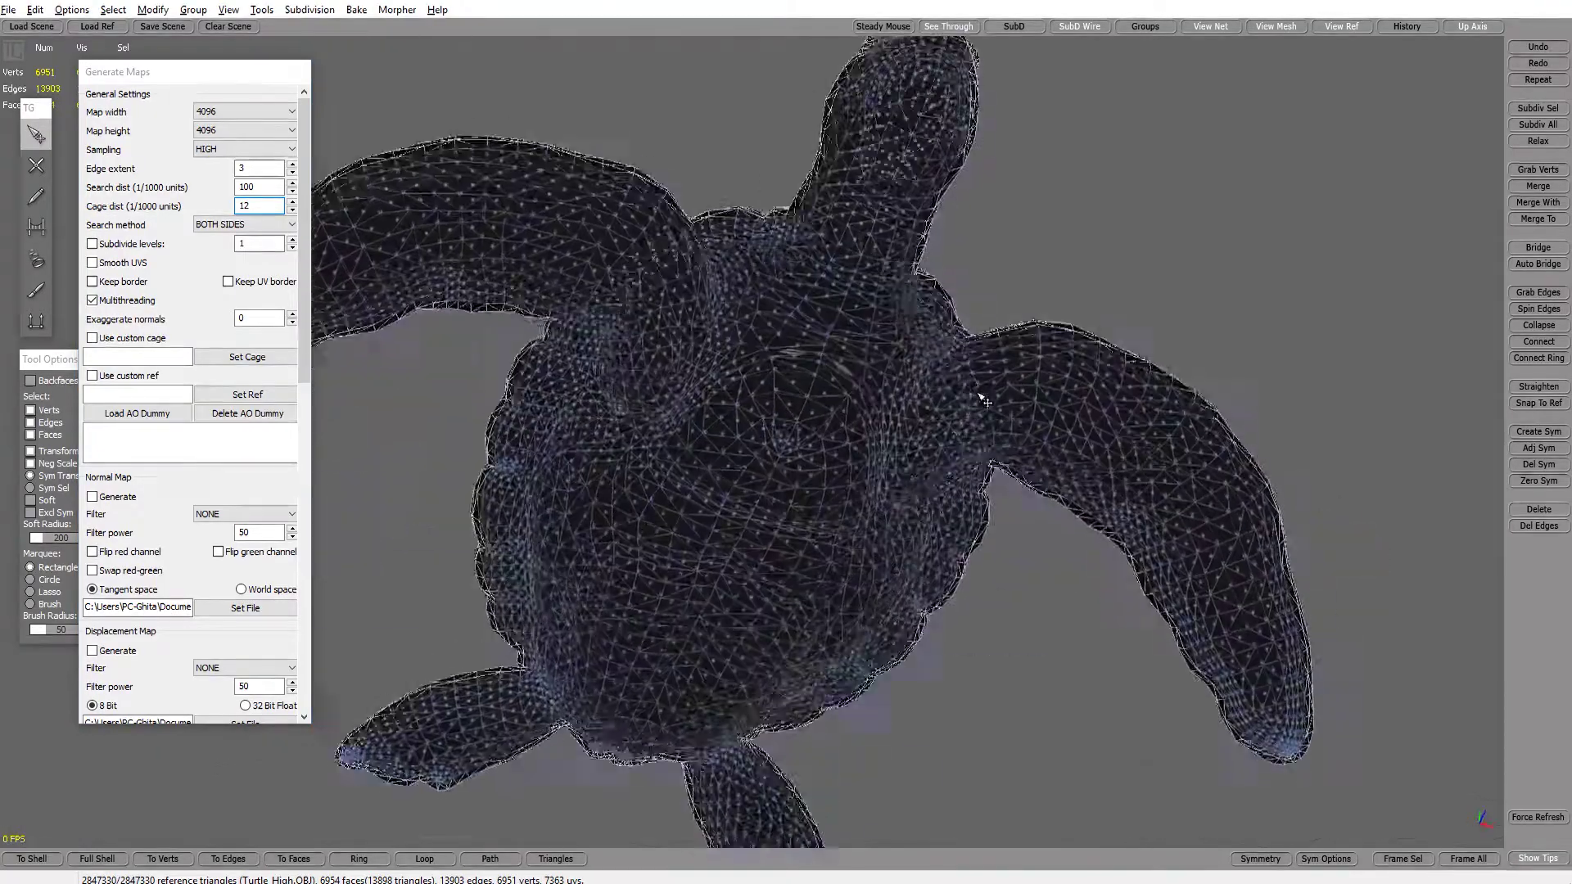
scroll(946, 282, up, 4)
scroll(946, 282, down, 3)
middle_drag(807, 589, 696, 585)
scroll(697, 585, up, 3)
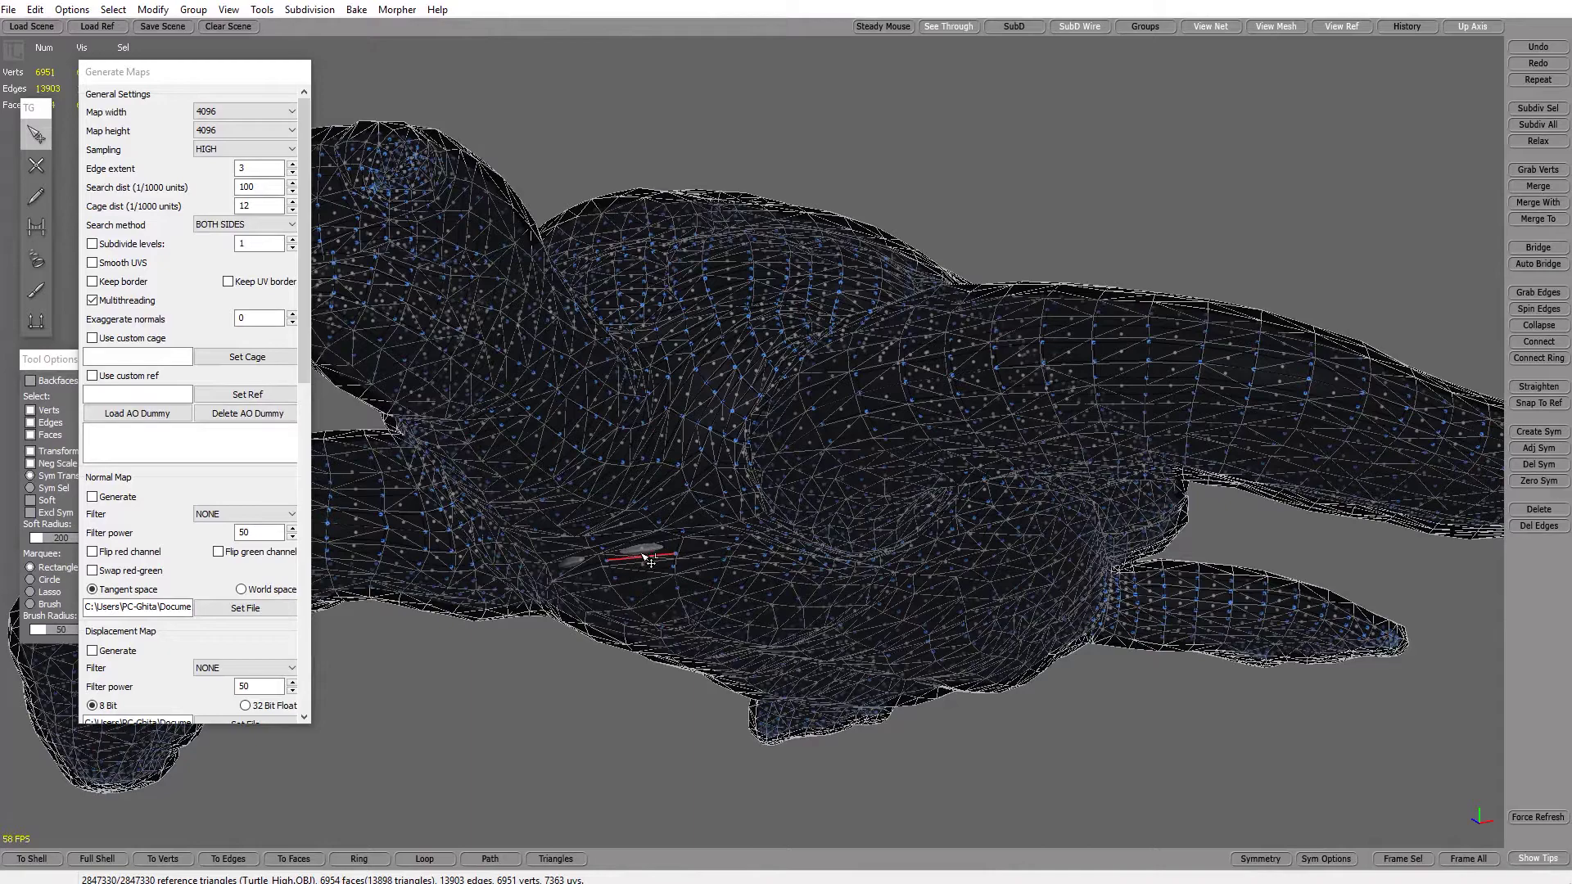
- Change the cage distance to 21, then settle on 20, checking the whole turtle
click(246, 206)
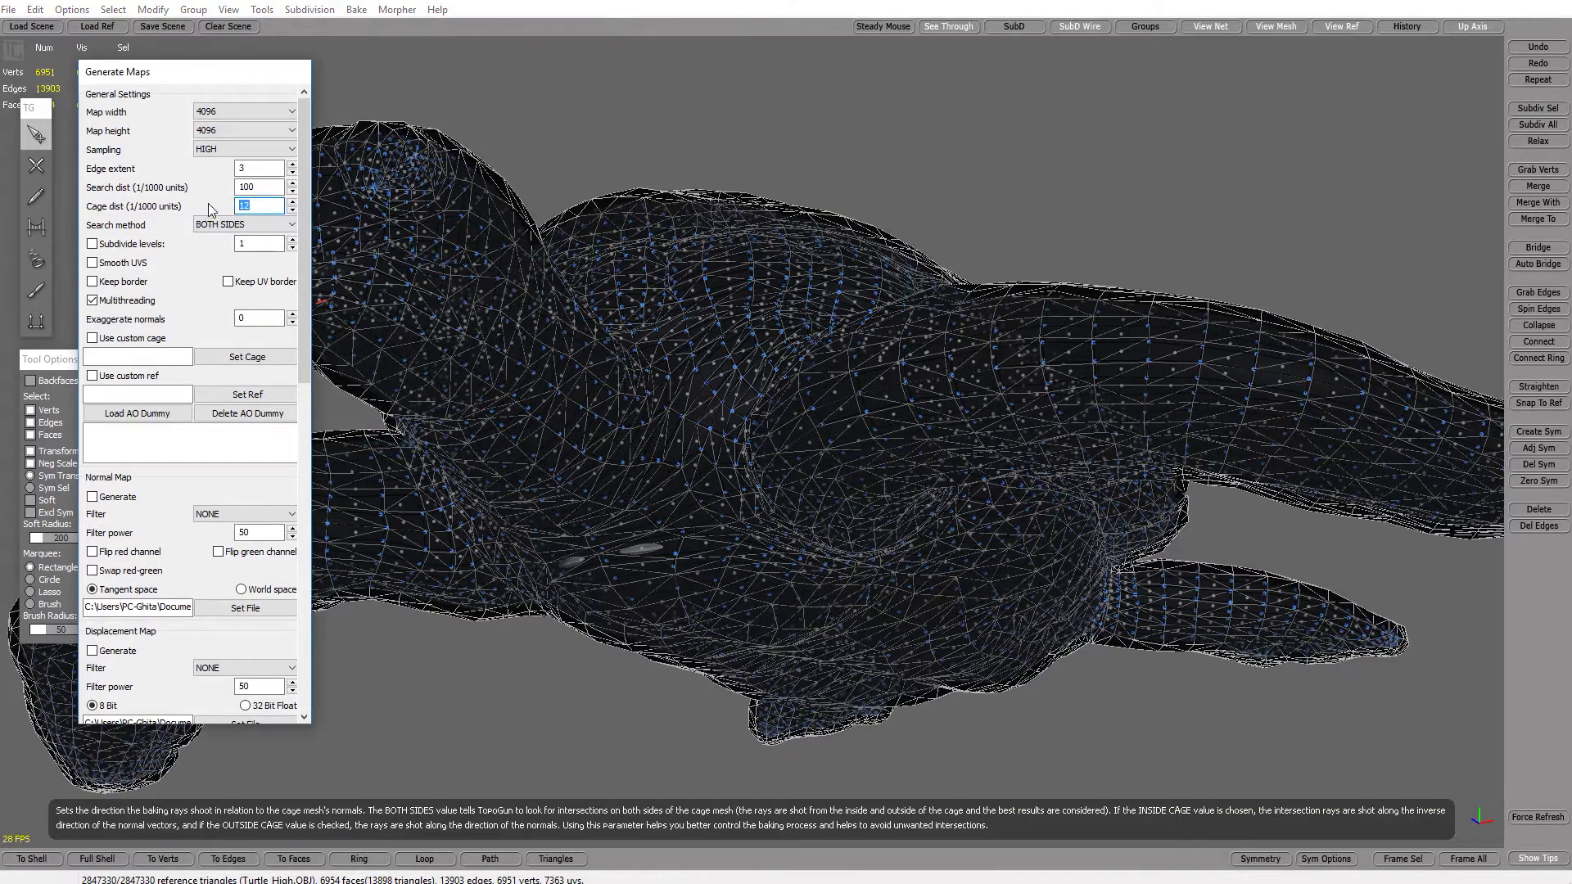
text(21)
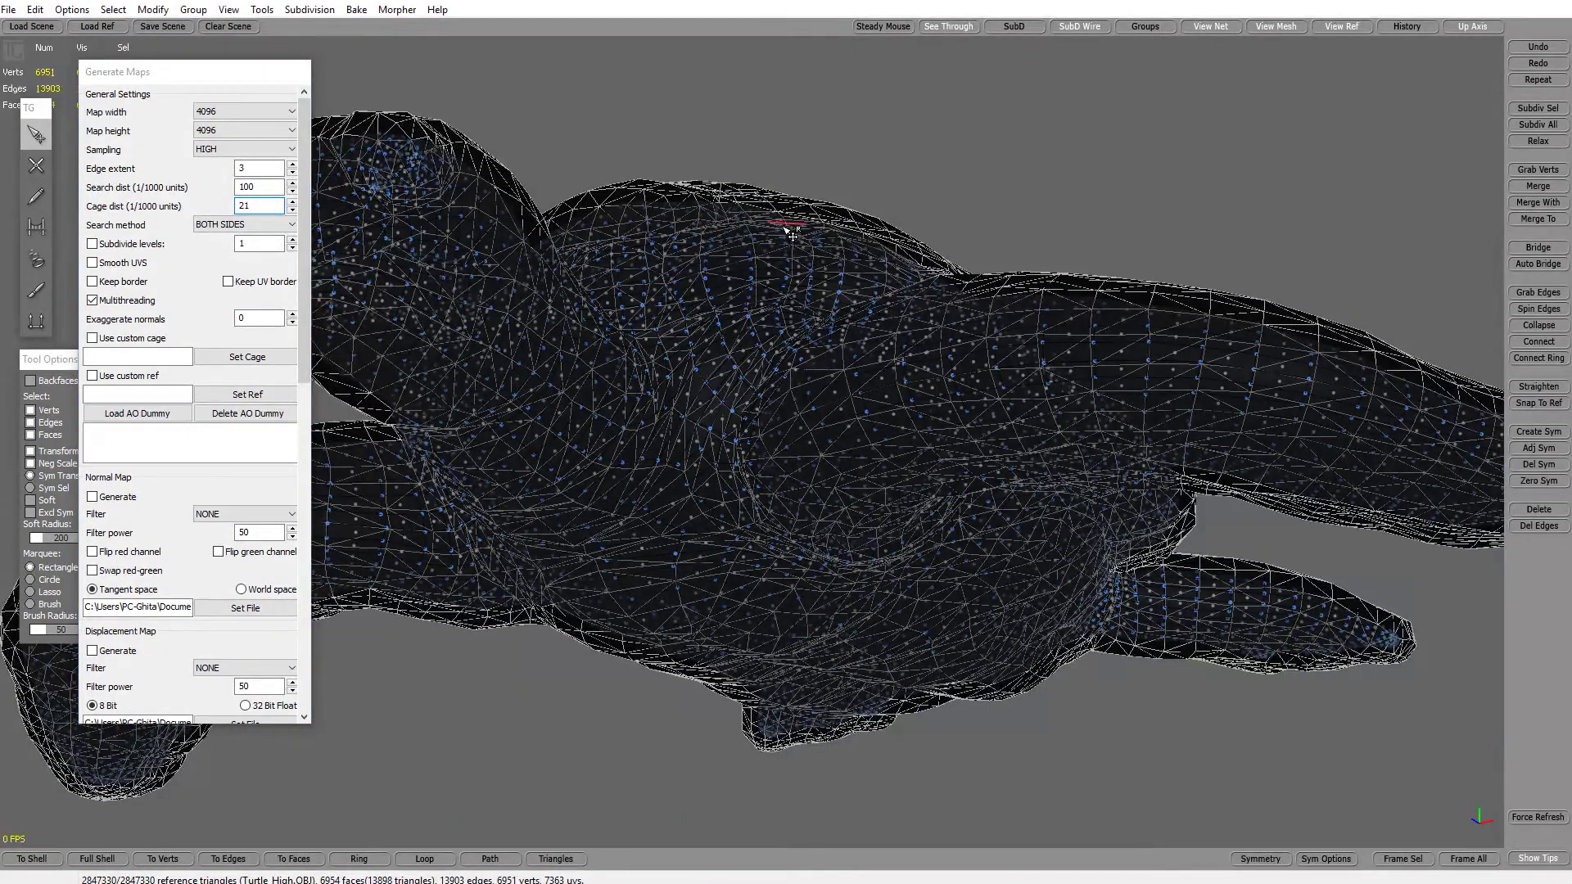
key(Return)
text(20)
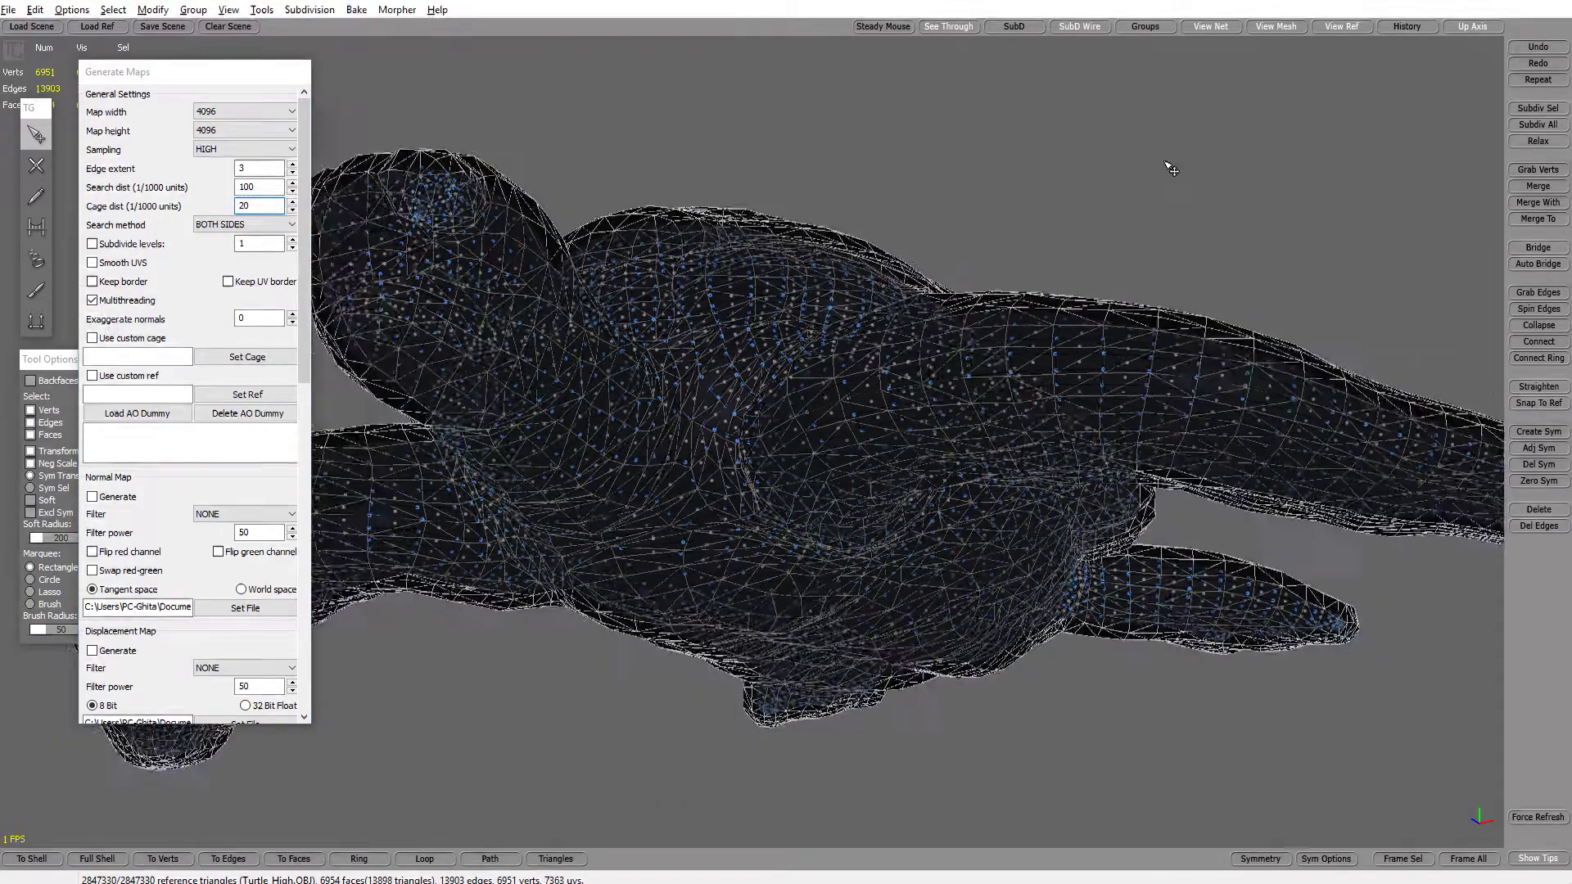
alt+drag(1170, 168, 1157, 201)
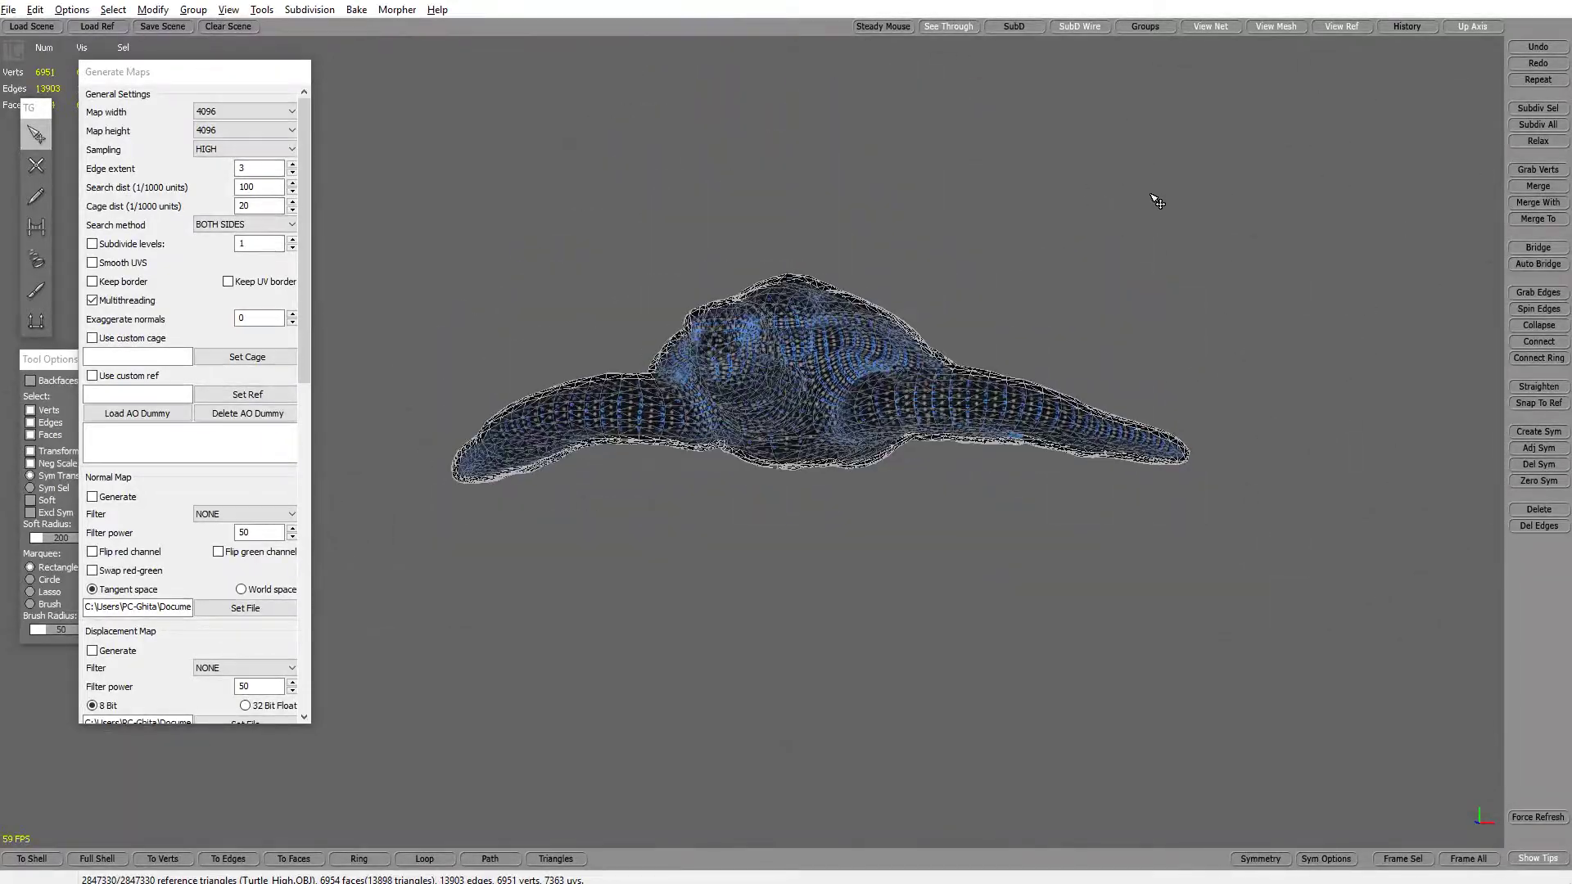
alt+right_drag(1158, 201, 1216, 288)
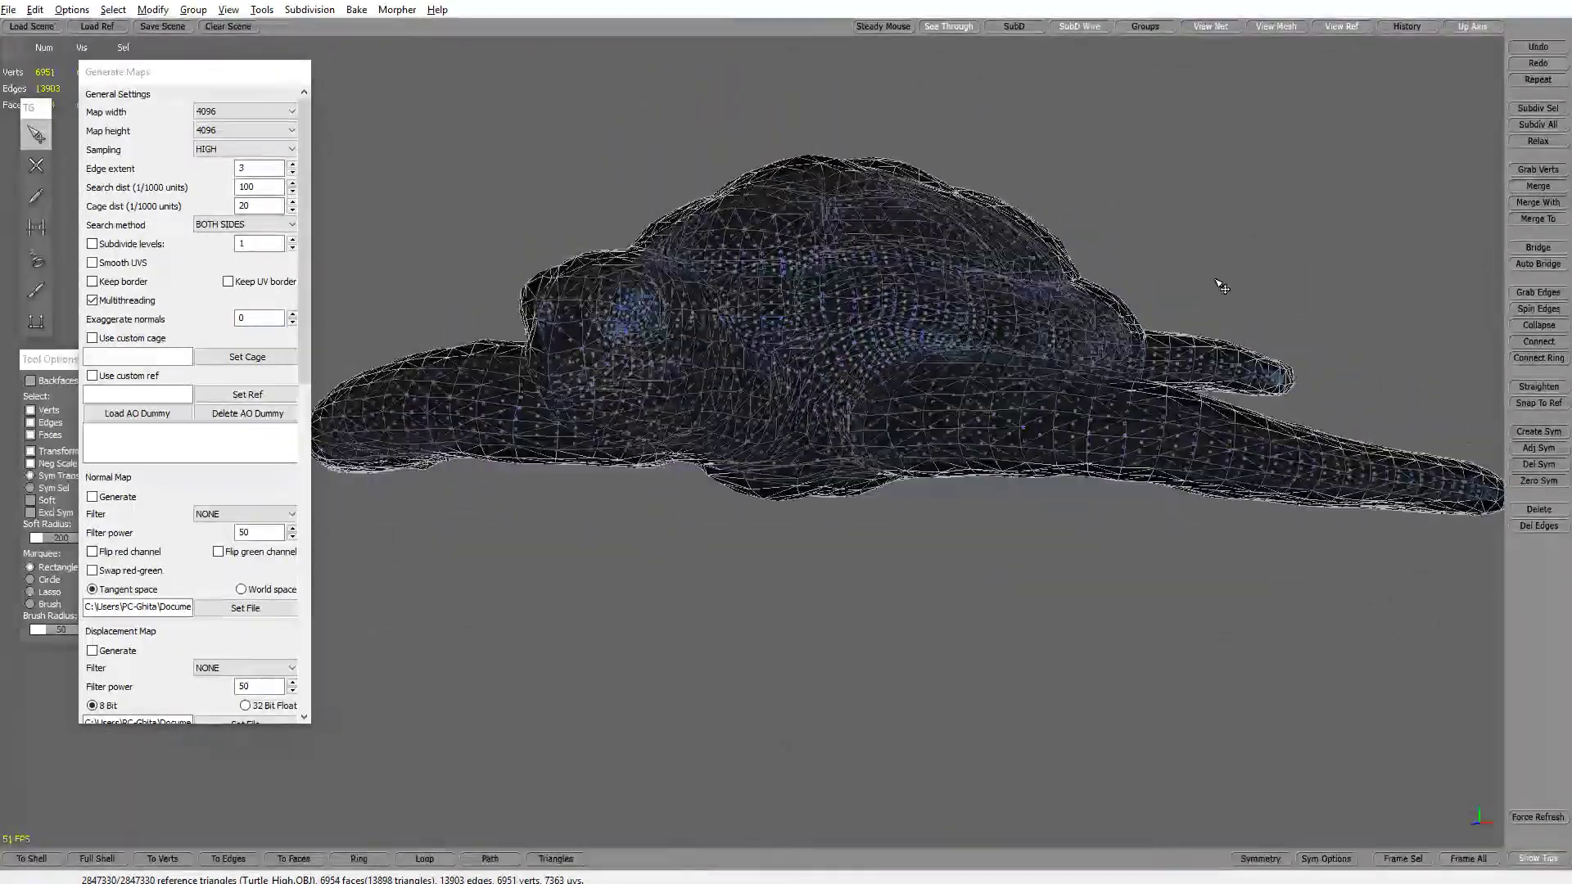
alt+drag(1216, 288, 1200, 304)
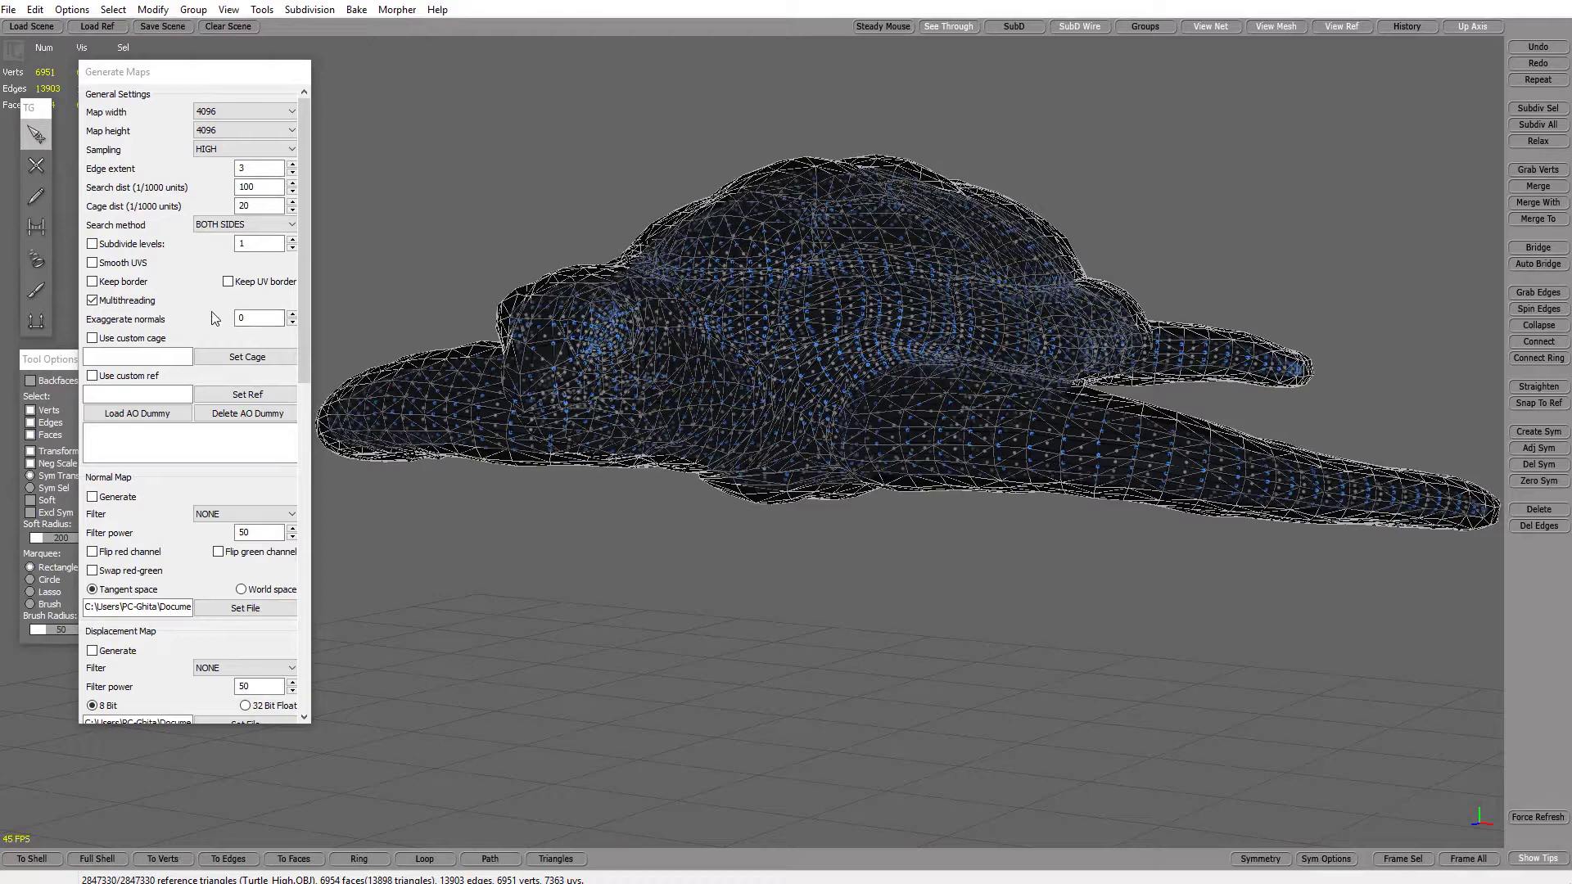
drag(303, 287, 299, 370)
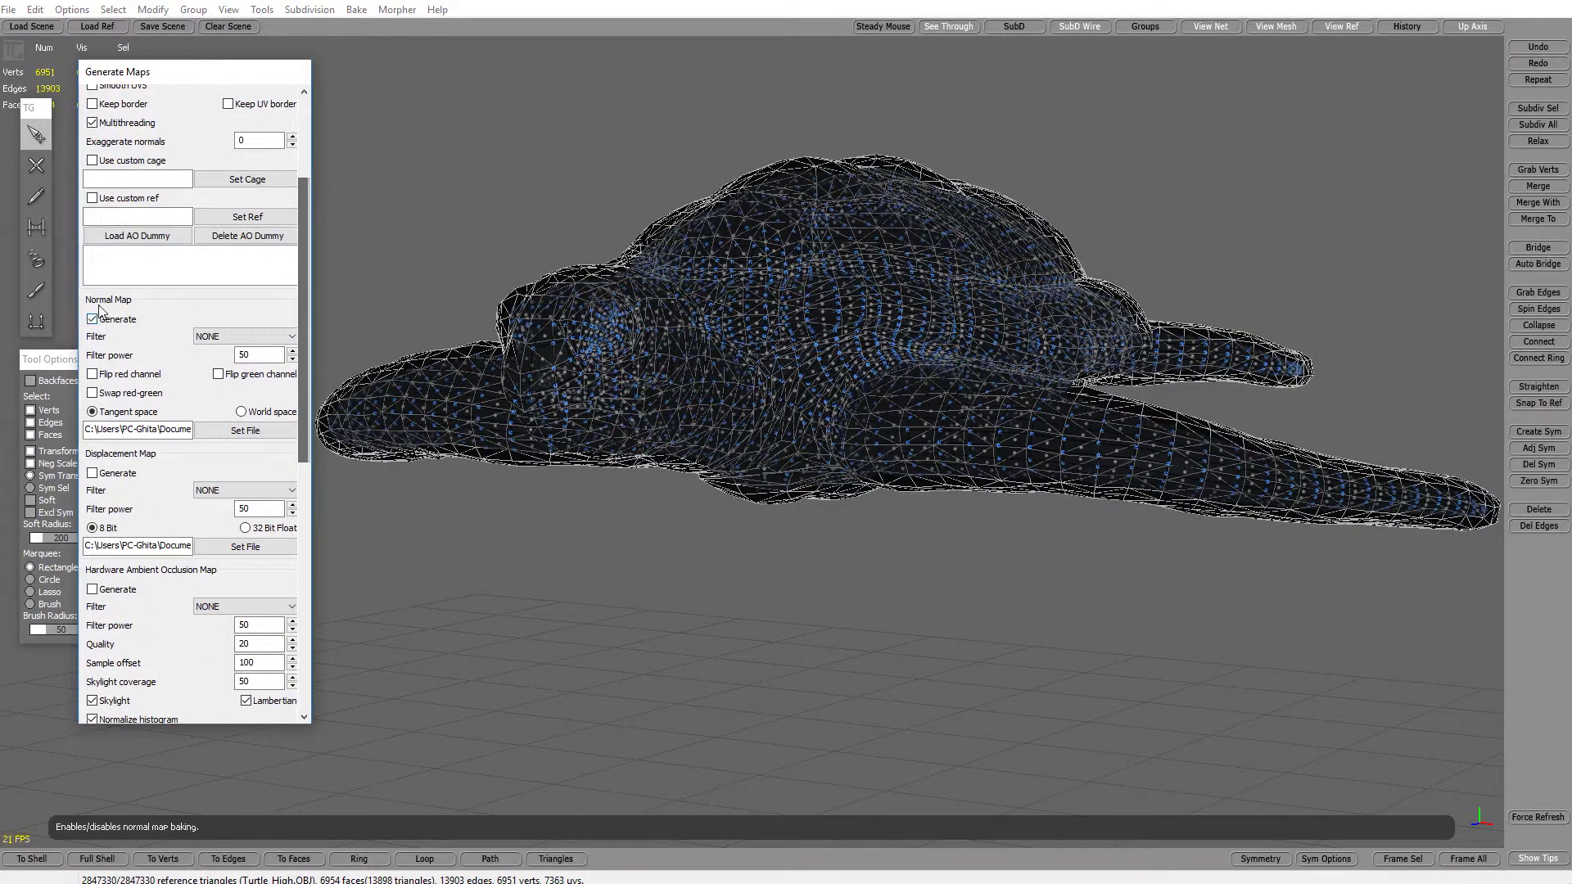
- Apply the SHARPEN filter to the normal map
click(257, 337)
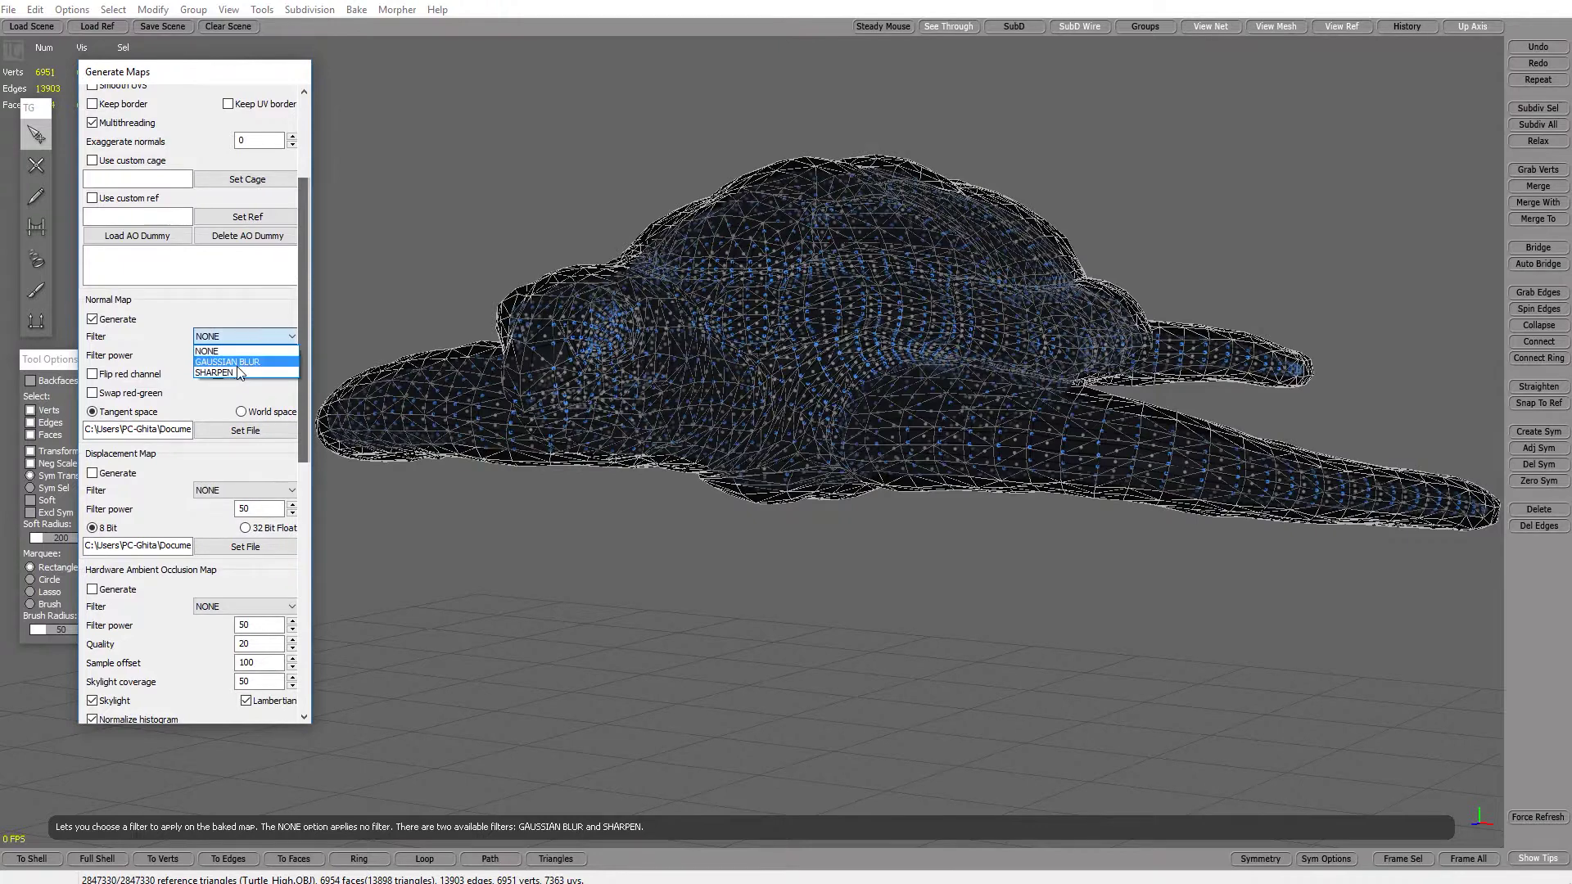
click(277, 354)
scroll(286, 347, down, 3)
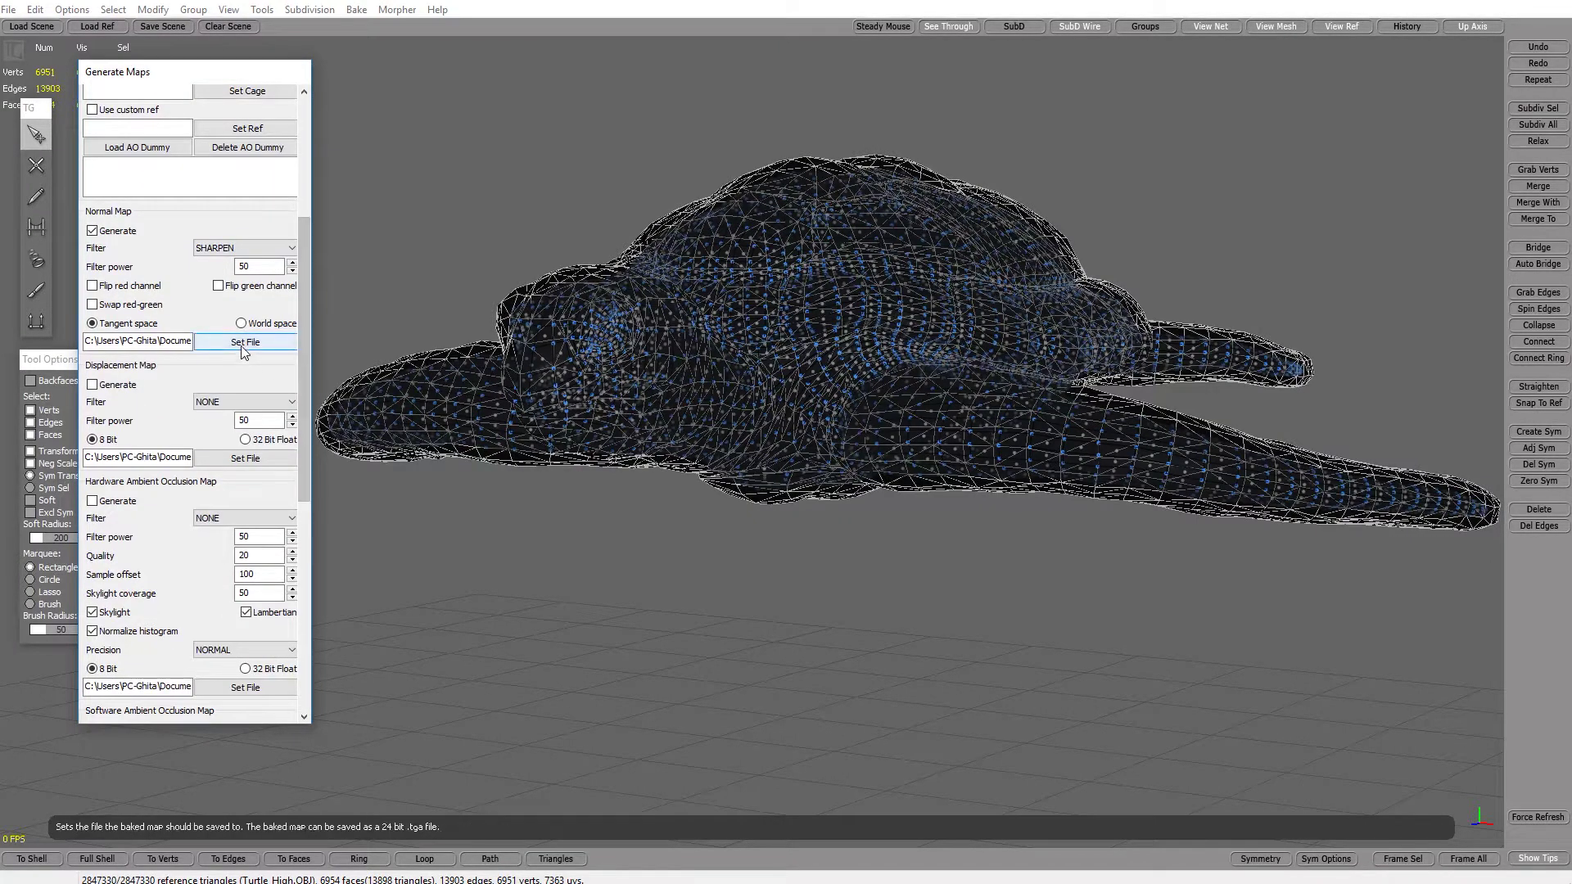
- Save the normal map as normalmap in a new TOPOGUN MAPS folder inside Desktop > MAPS
click(243, 343)
click(623, 463)
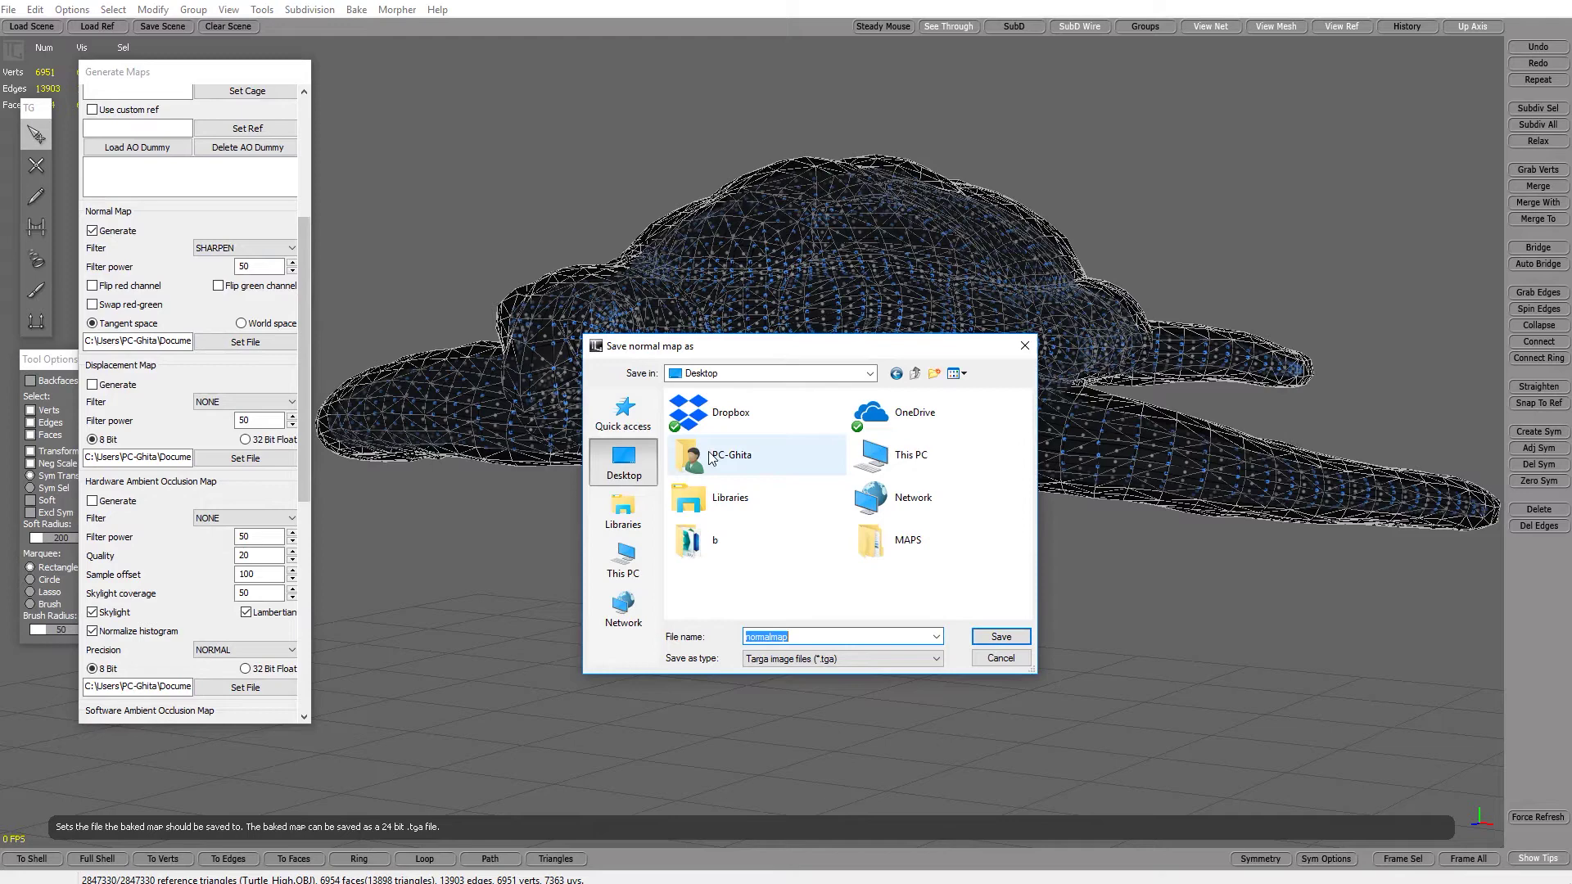
double_click(891, 542)
right_click(807, 518)
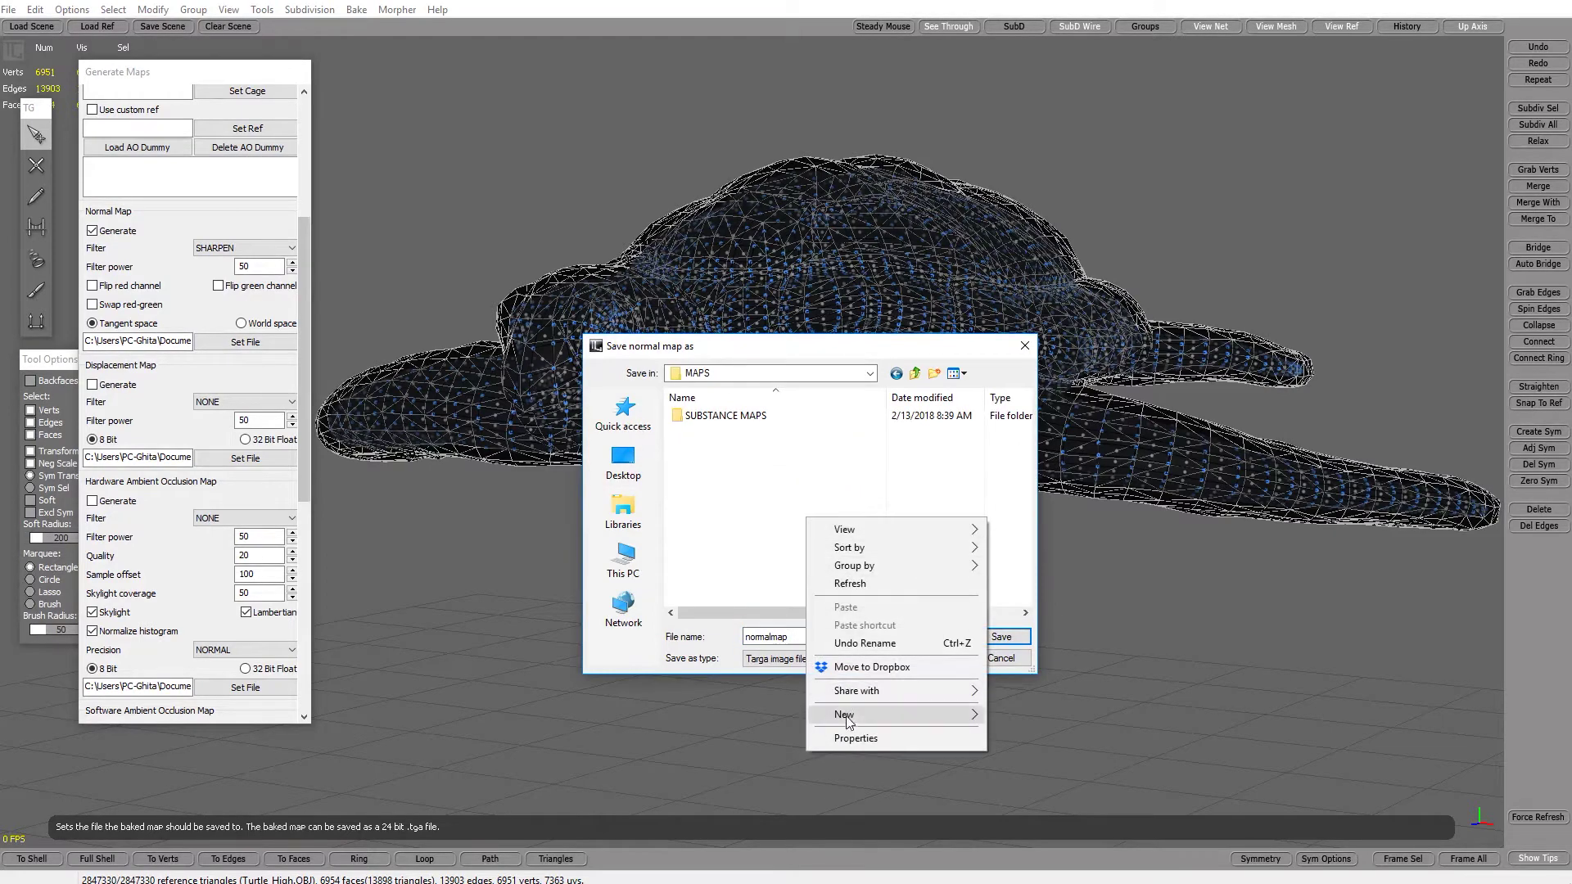
mouse_move(901, 715)
click(1078, 716)
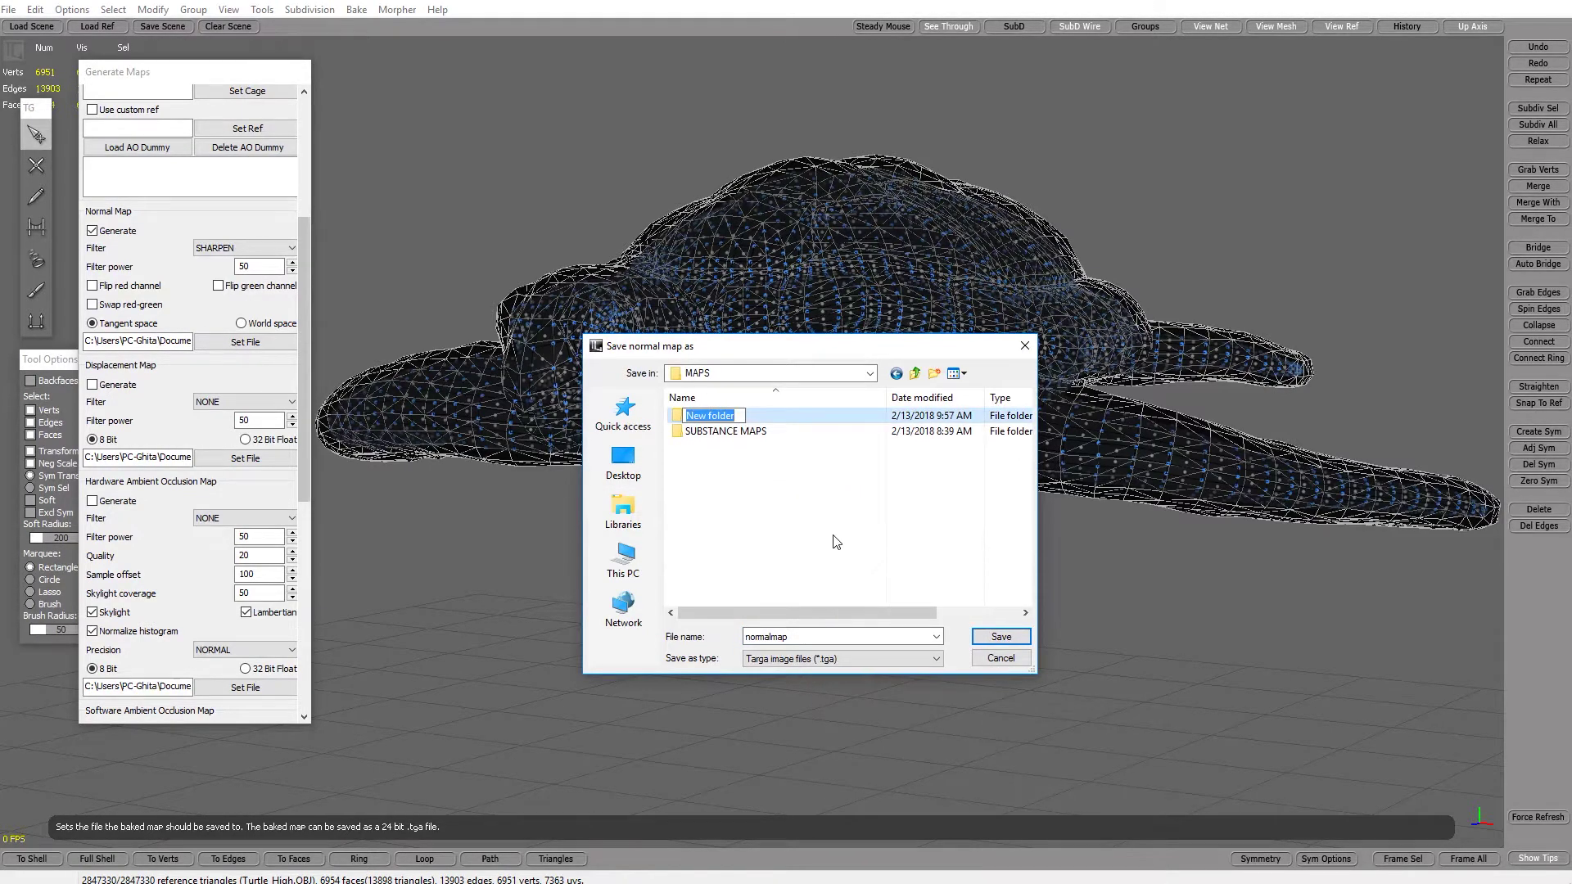
text(TOPOGUN MAPS)
key(Return)
key(Return)
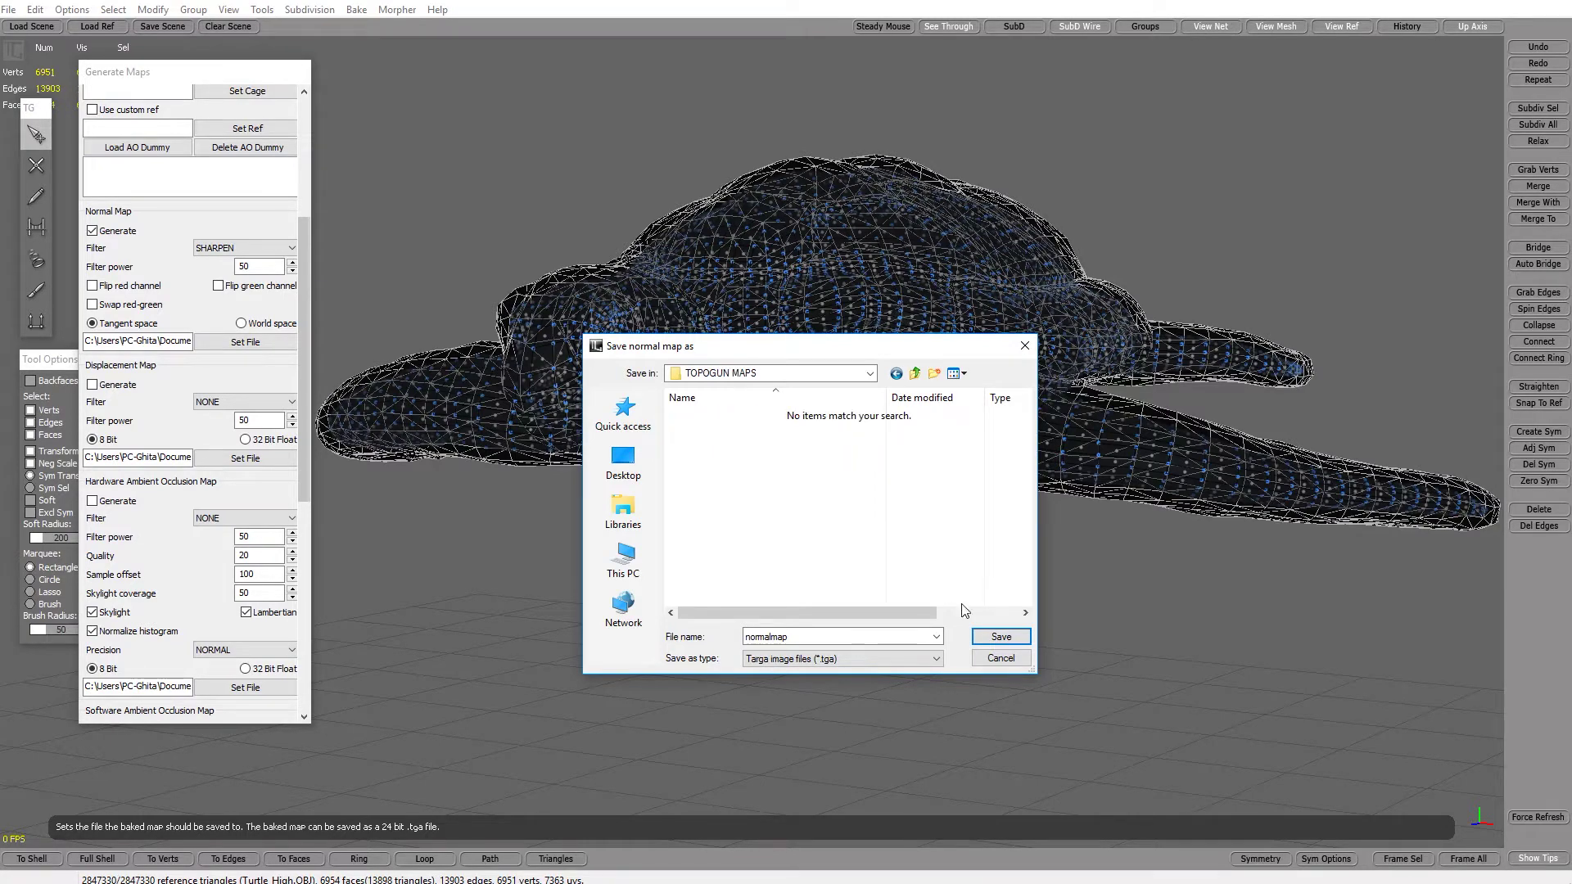
click(1000, 637)
scroll(298, 343, down, 1)
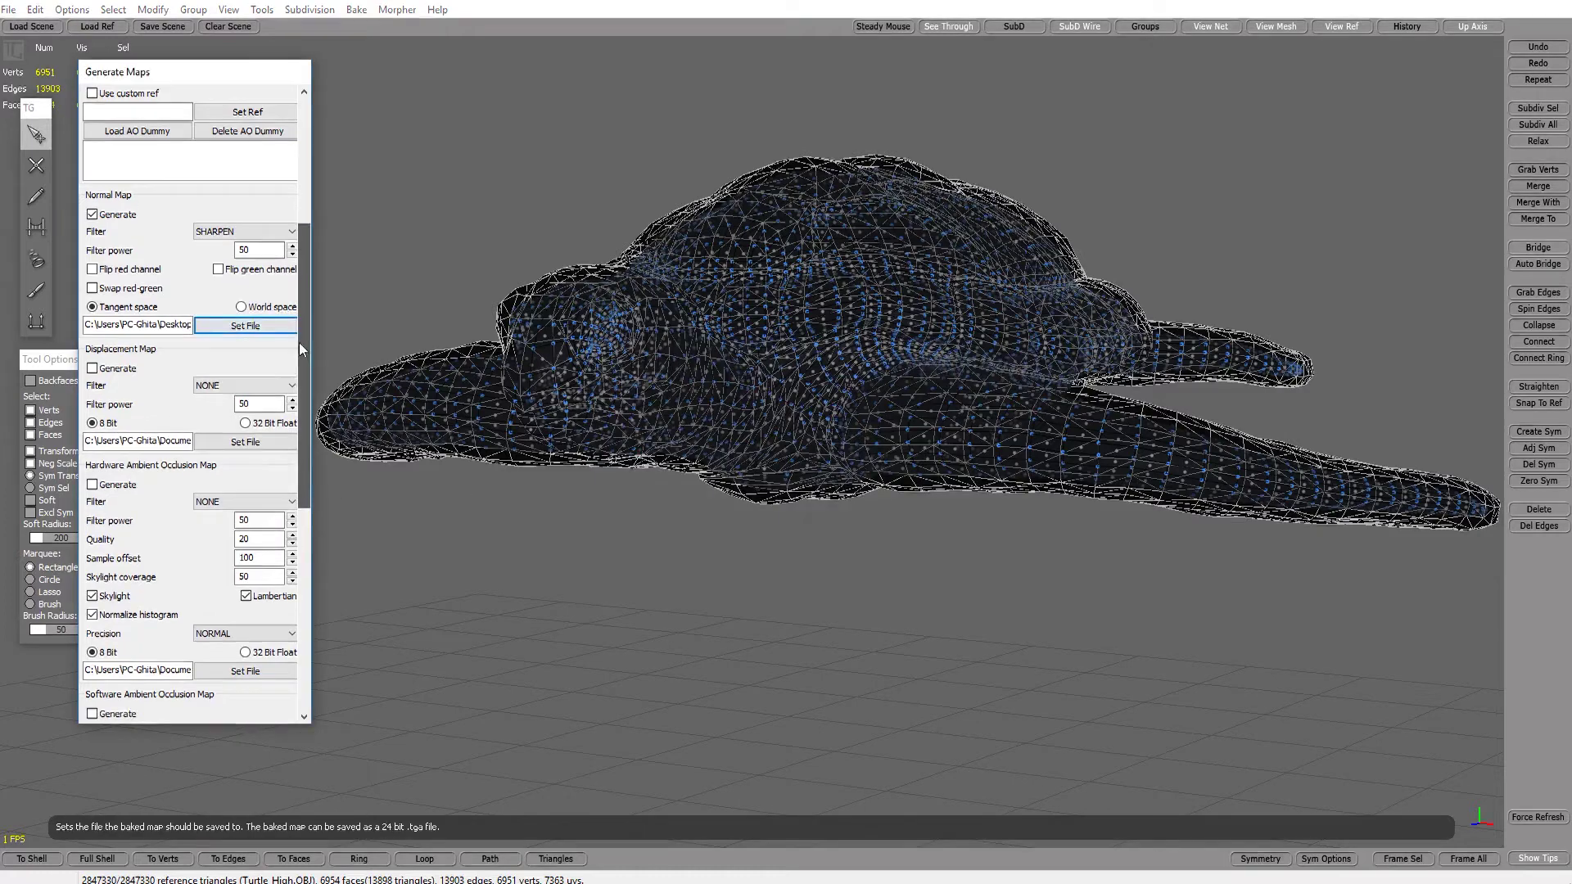
- Enable the displacement map with a SHARPEN filter, saved as dispmap in MAPS > TOPOGUN MAPS
scroll(299, 350, down, 2)
click(93, 339)
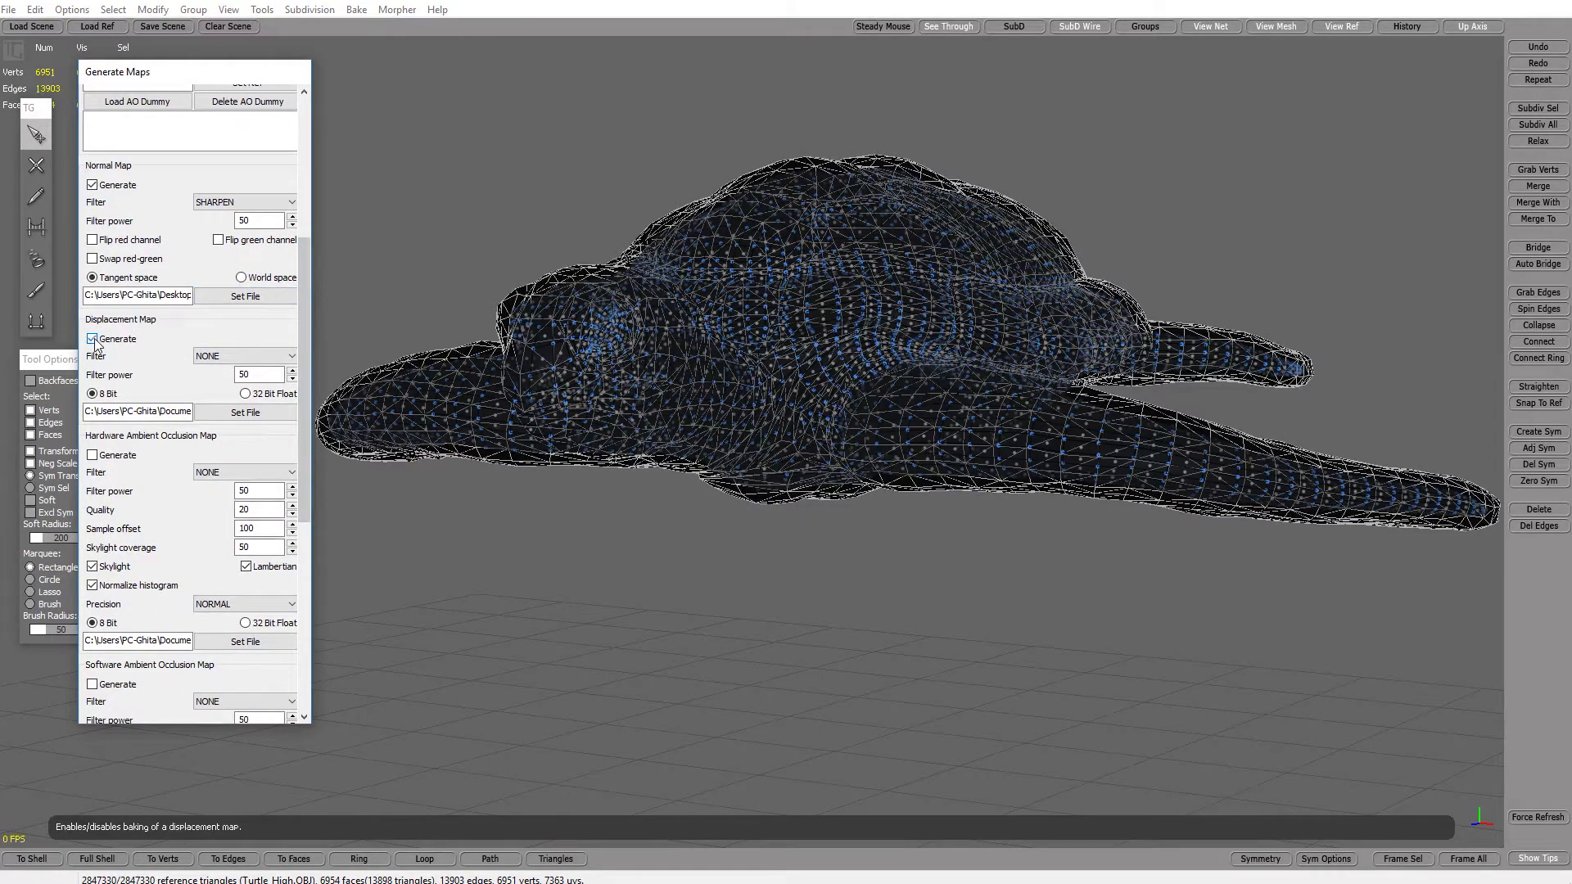
click(209, 357)
click(219, 396)
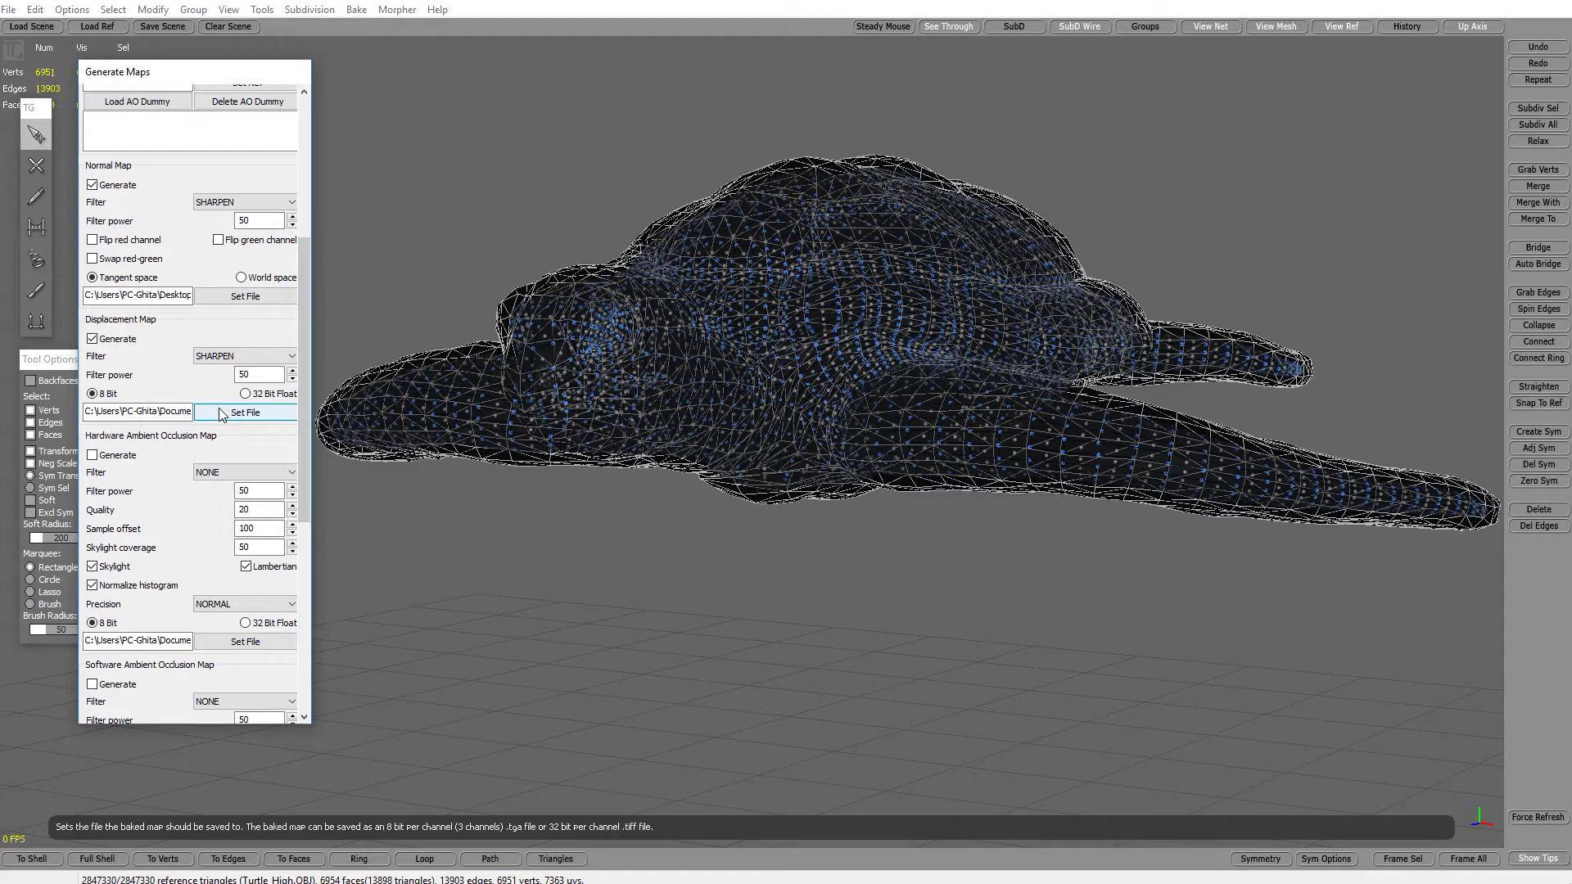
click(221, 414)
click(623, 460)
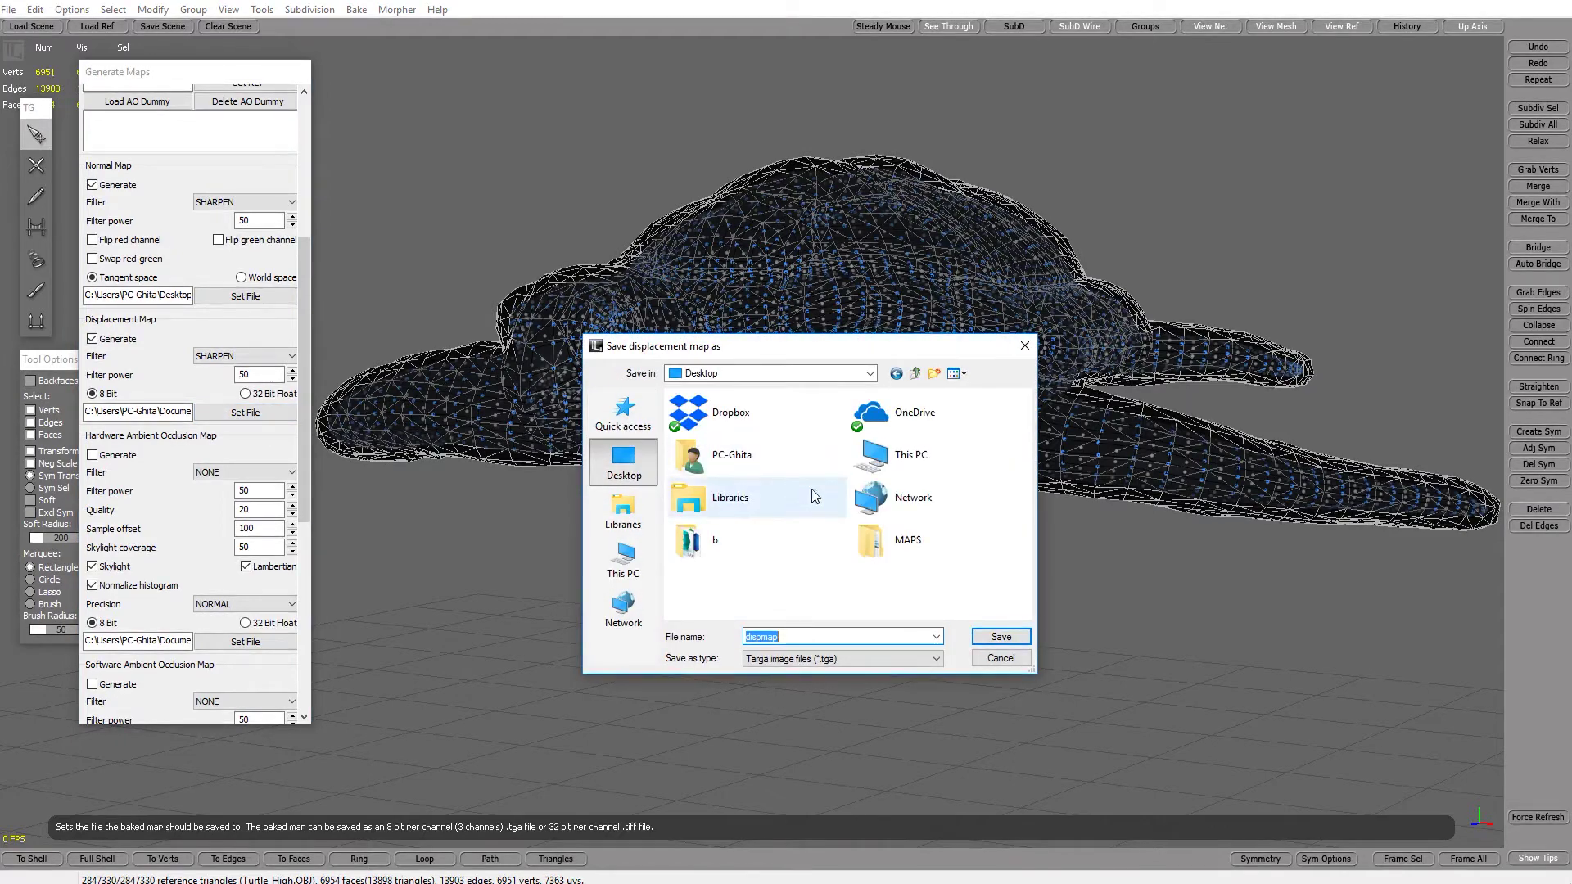
double_click(874, 553)
double_click(770, 435)
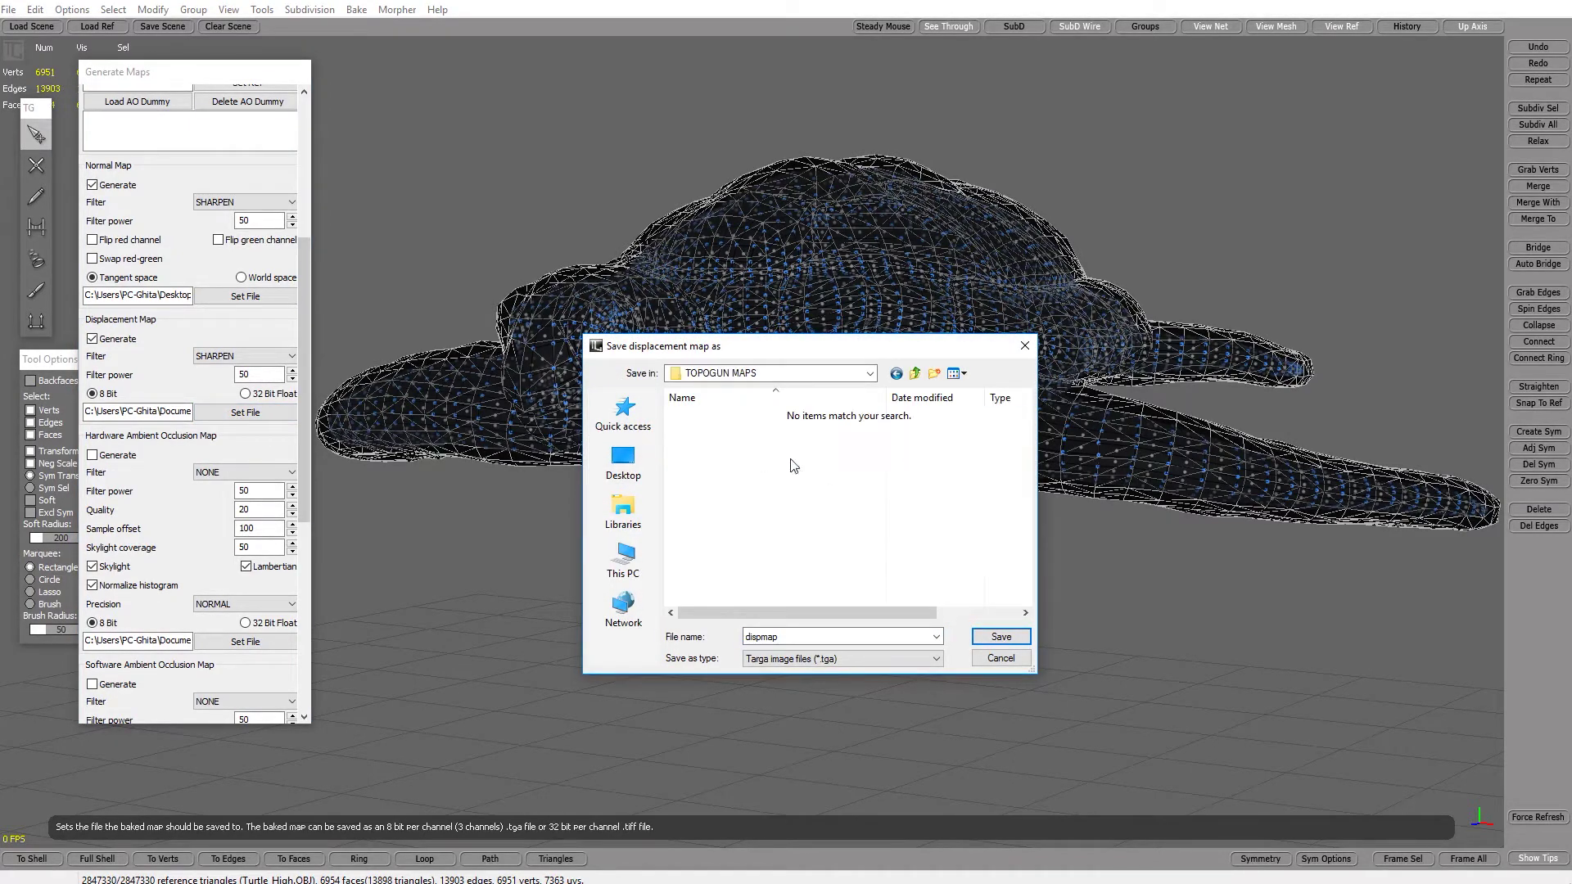
click(1000, 637)
drag(299, 385, 298, 475)
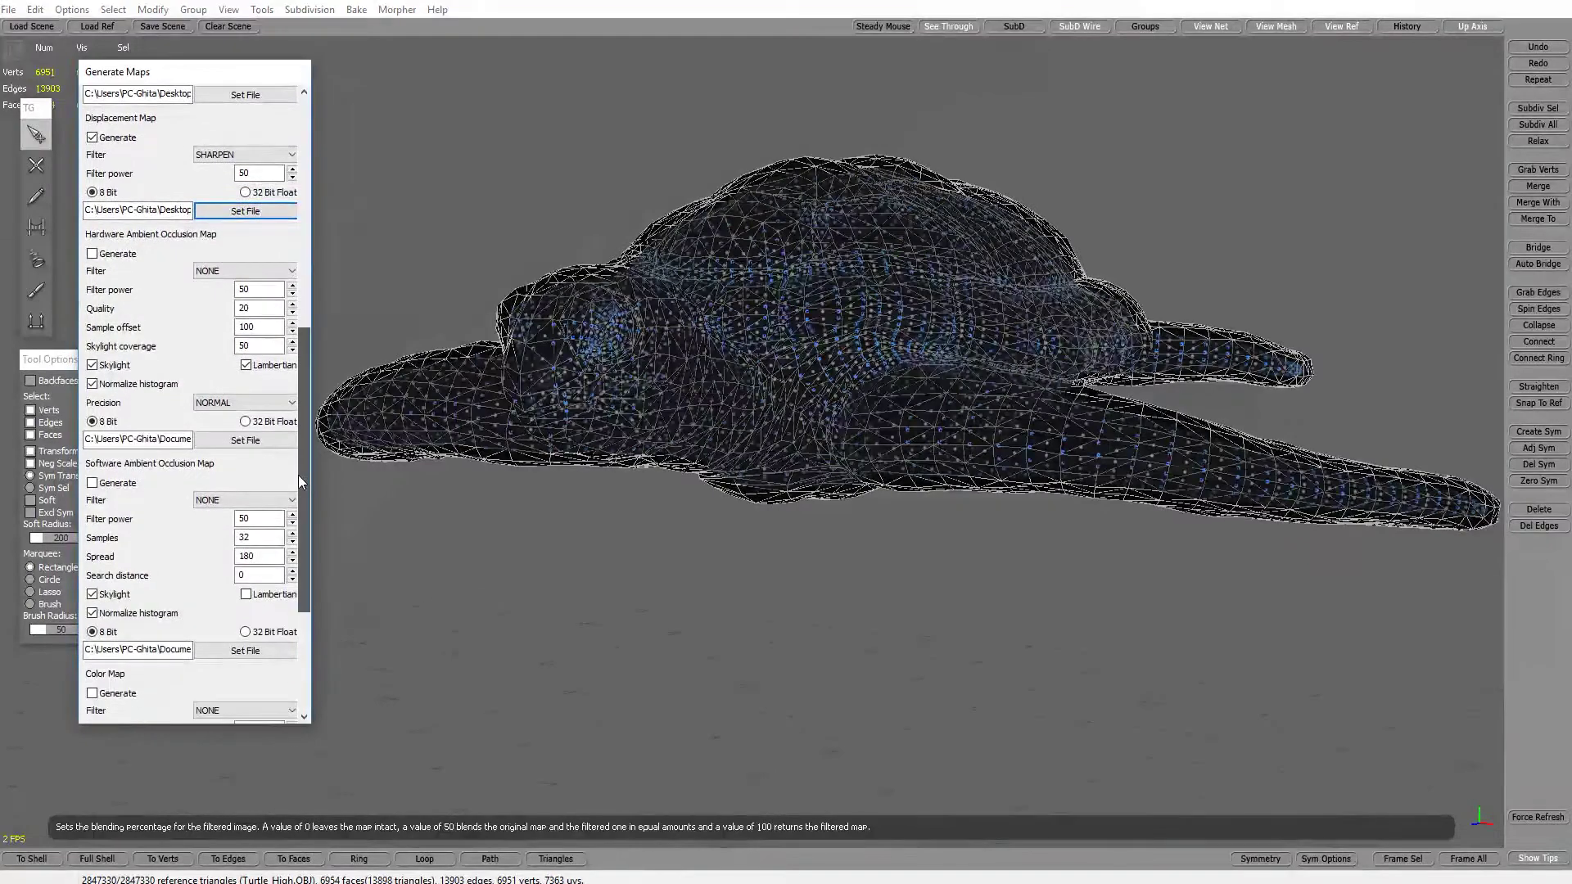
- Enable the hardware AO map with a SHARPEN filter, saved as aomap in TOPOGUN MAPS
click(92, 255)
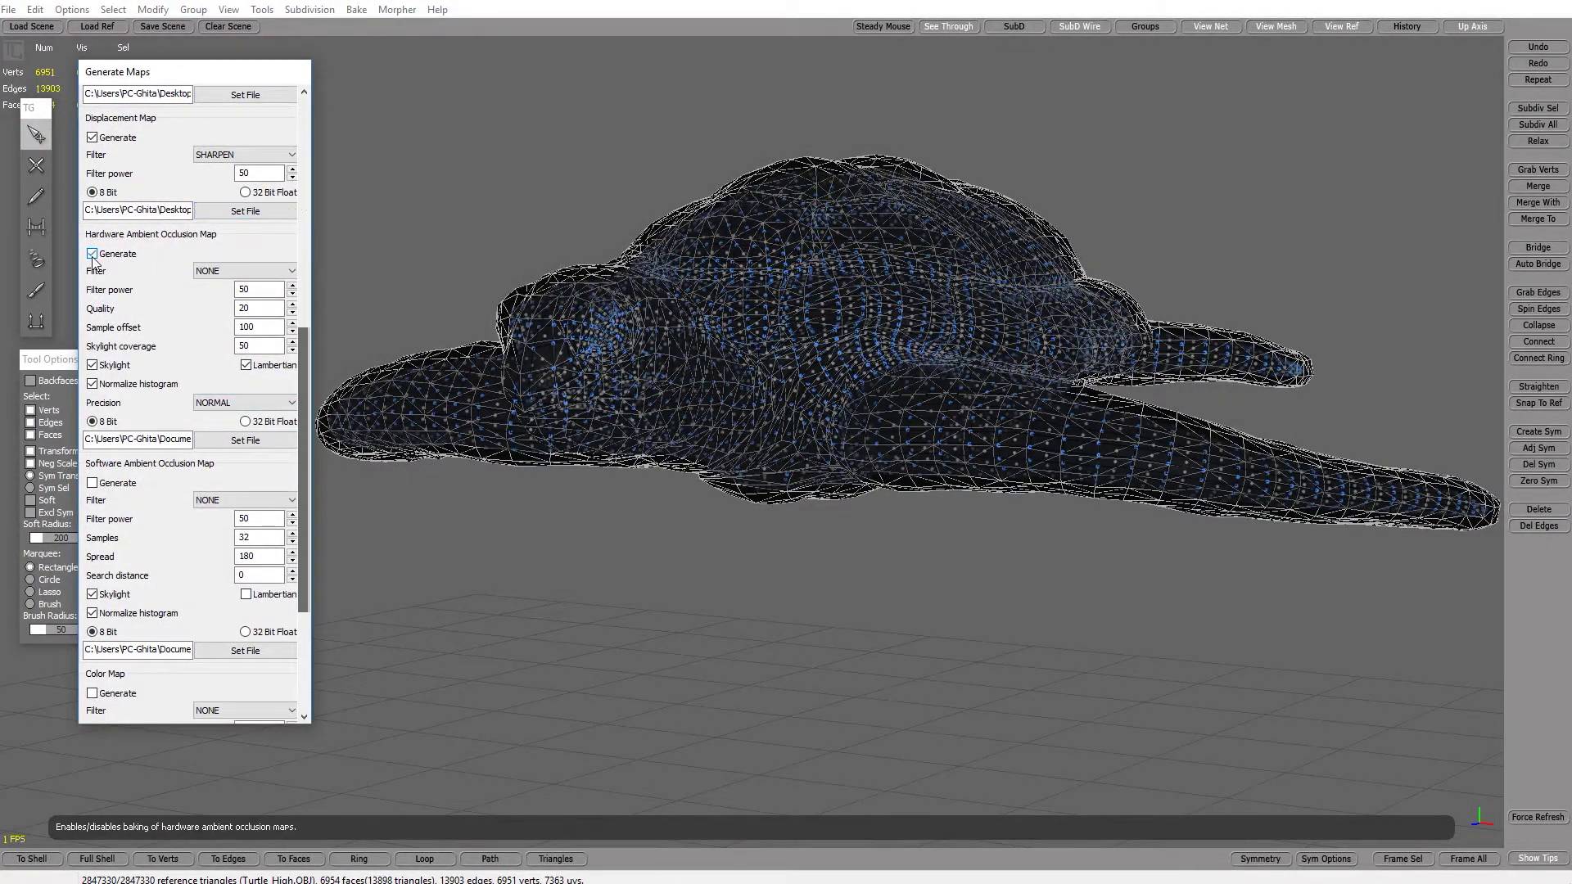
click(197, 270)
click(225, 291)
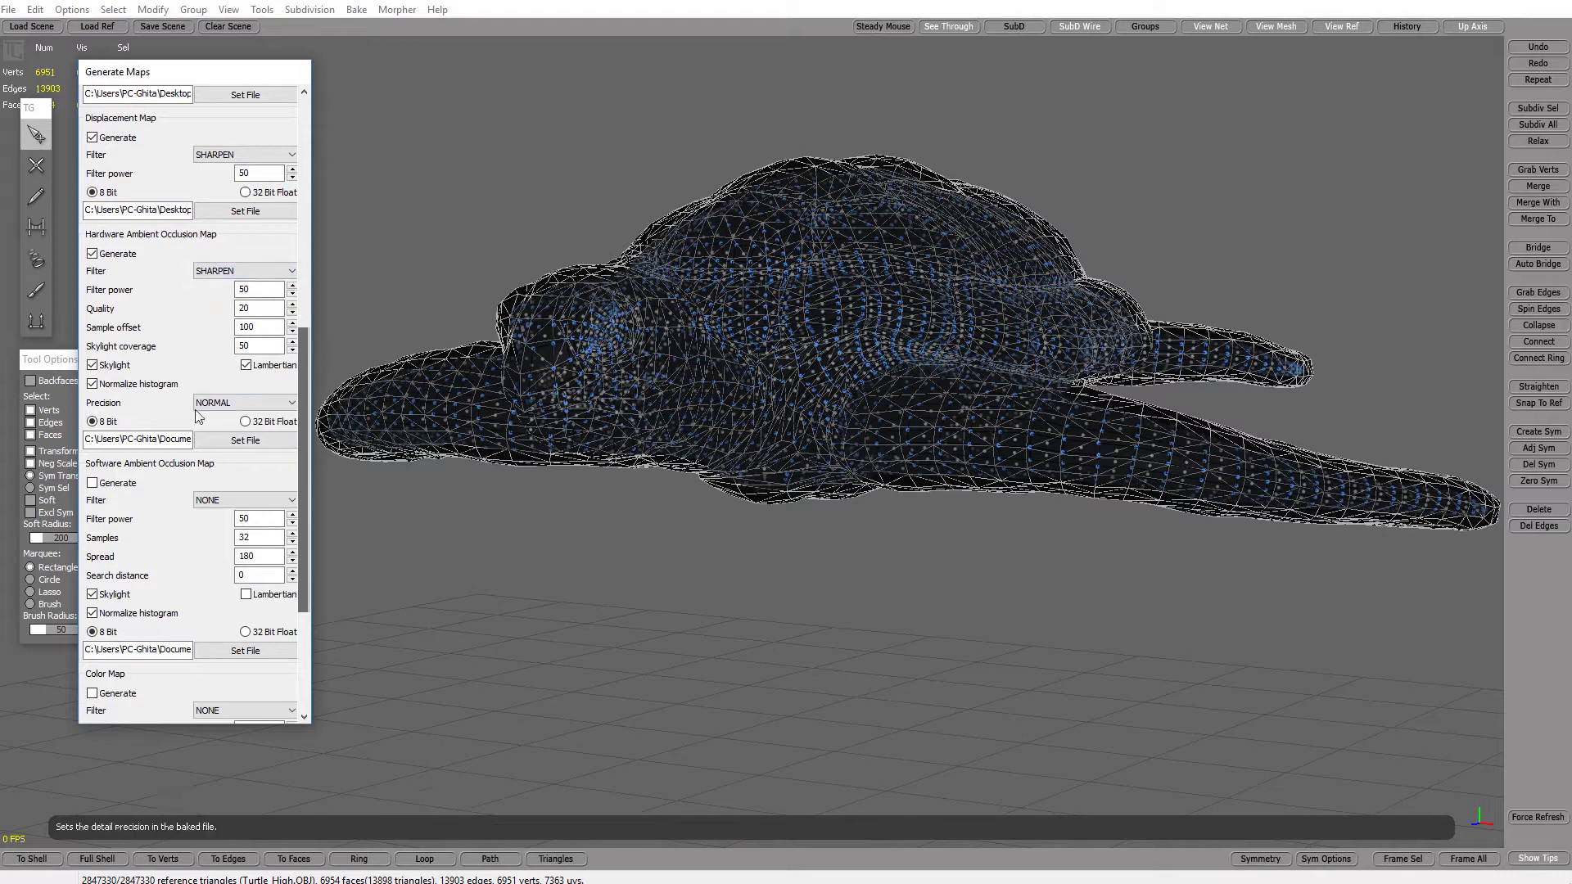
click(231, 442)
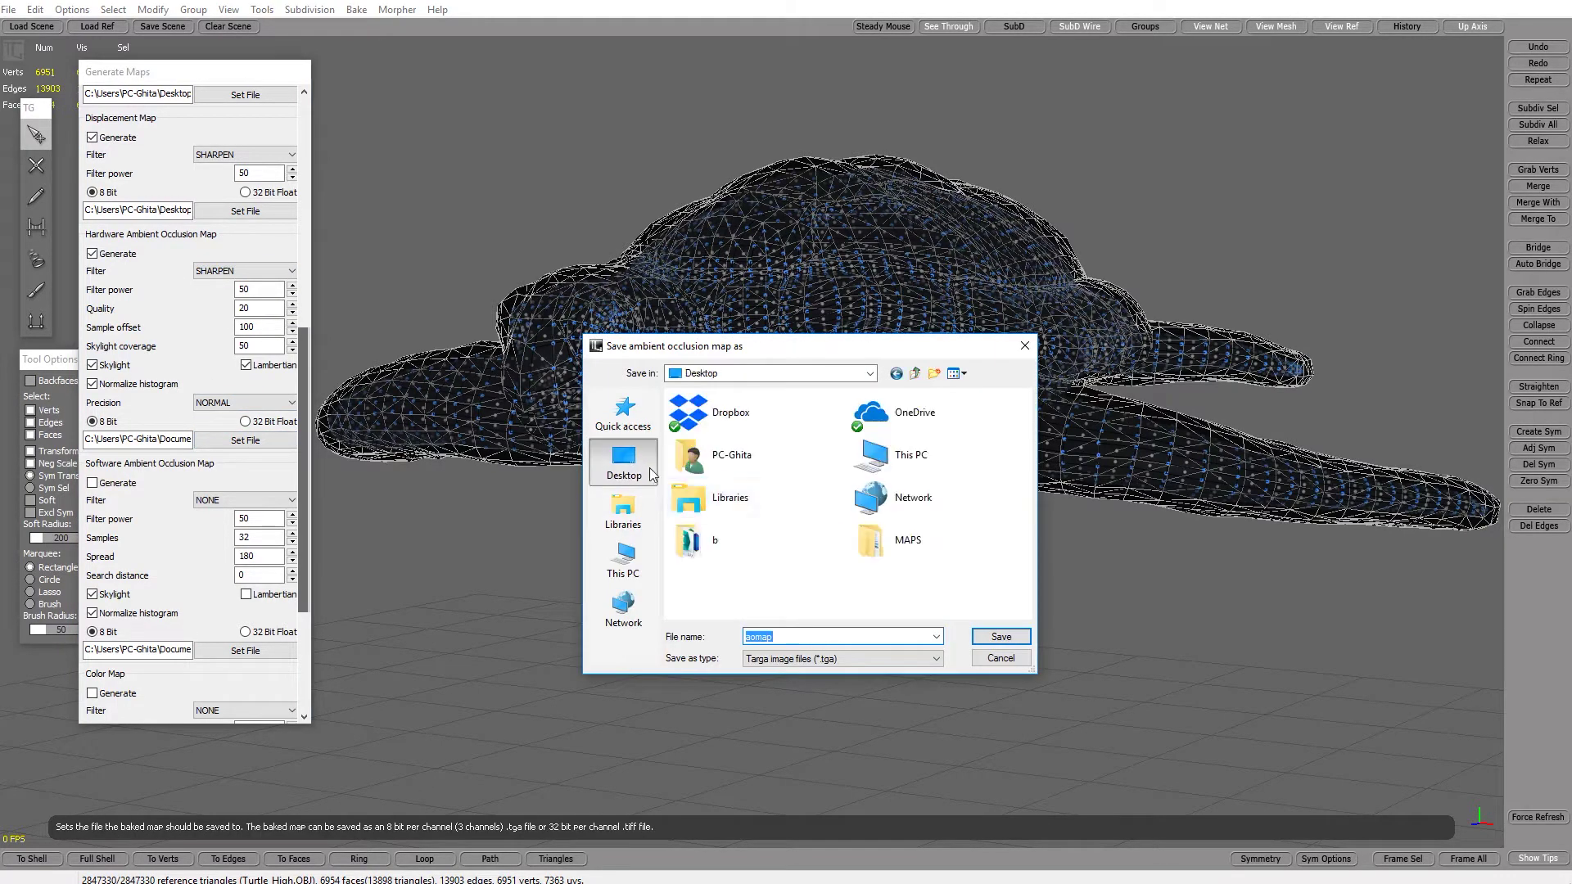
double_click(870, 541)
double_click(723, 431)
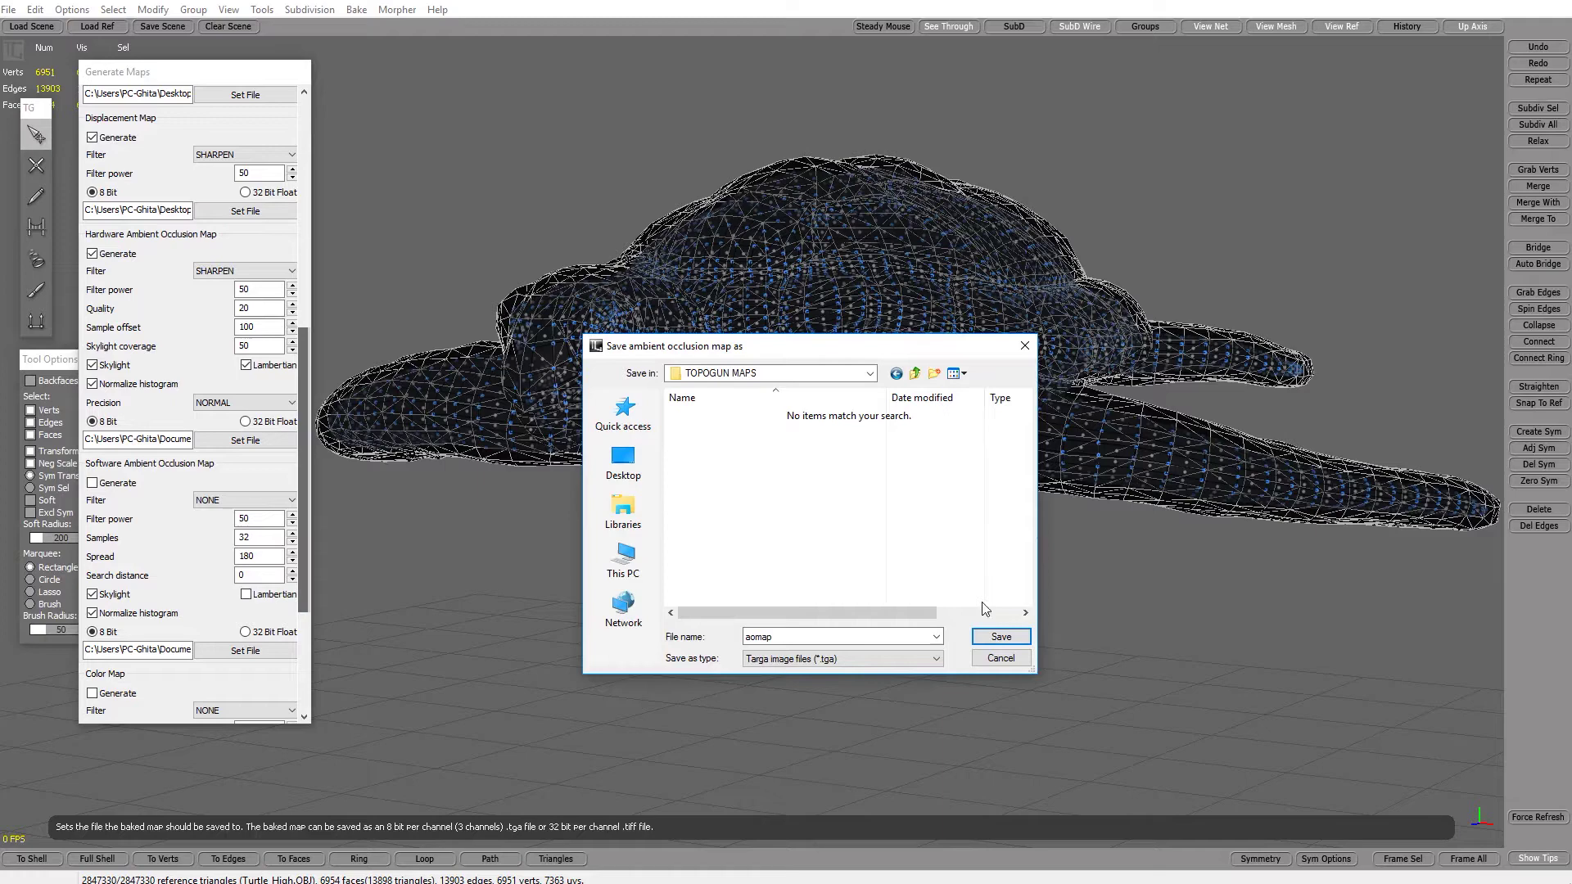
click(1001, 636)
drag(300, 467, 311, 585)
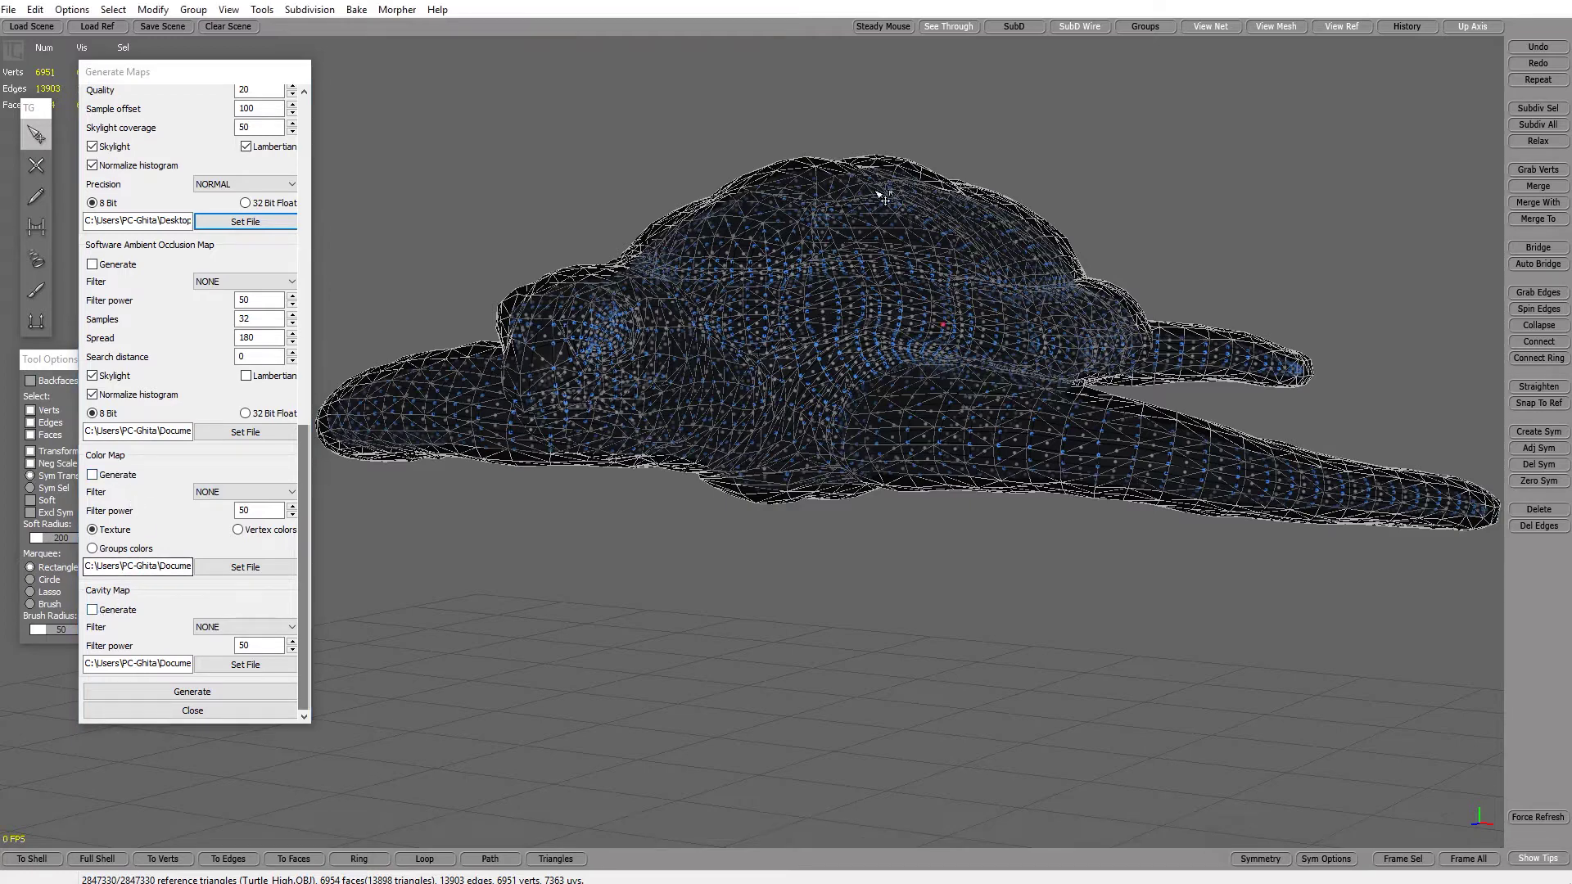
- Enable the cavity map with a SHARPEN filter, saved as cavitymap in Desktop > MAPS > TOPOGUN MAPS
click(93, 610)
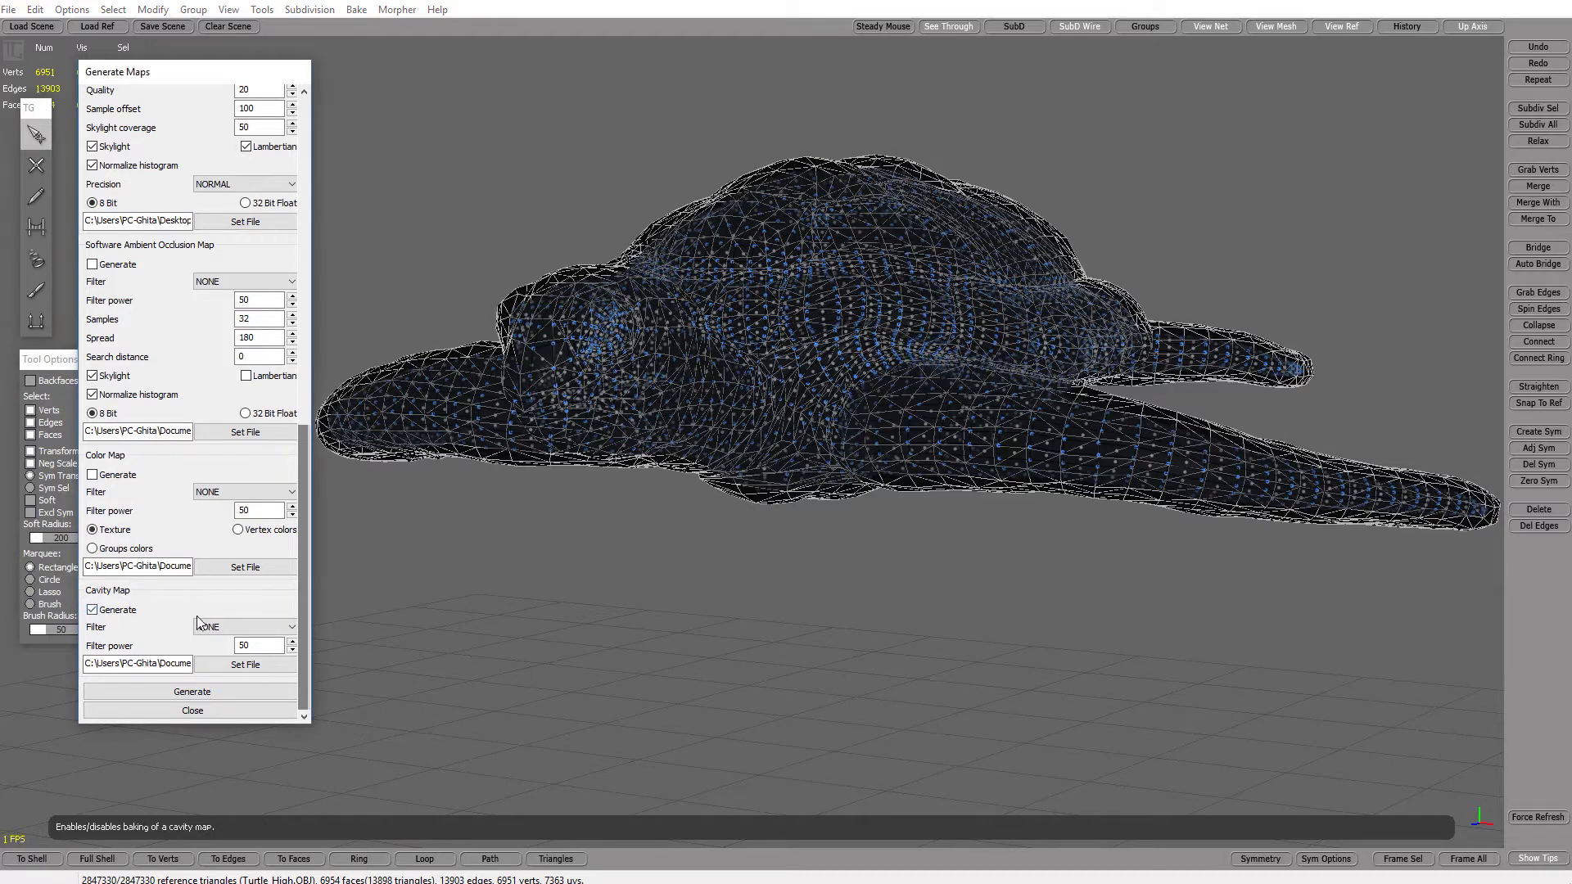
click(244, 628)
click(237, 653)
click(215, 670)
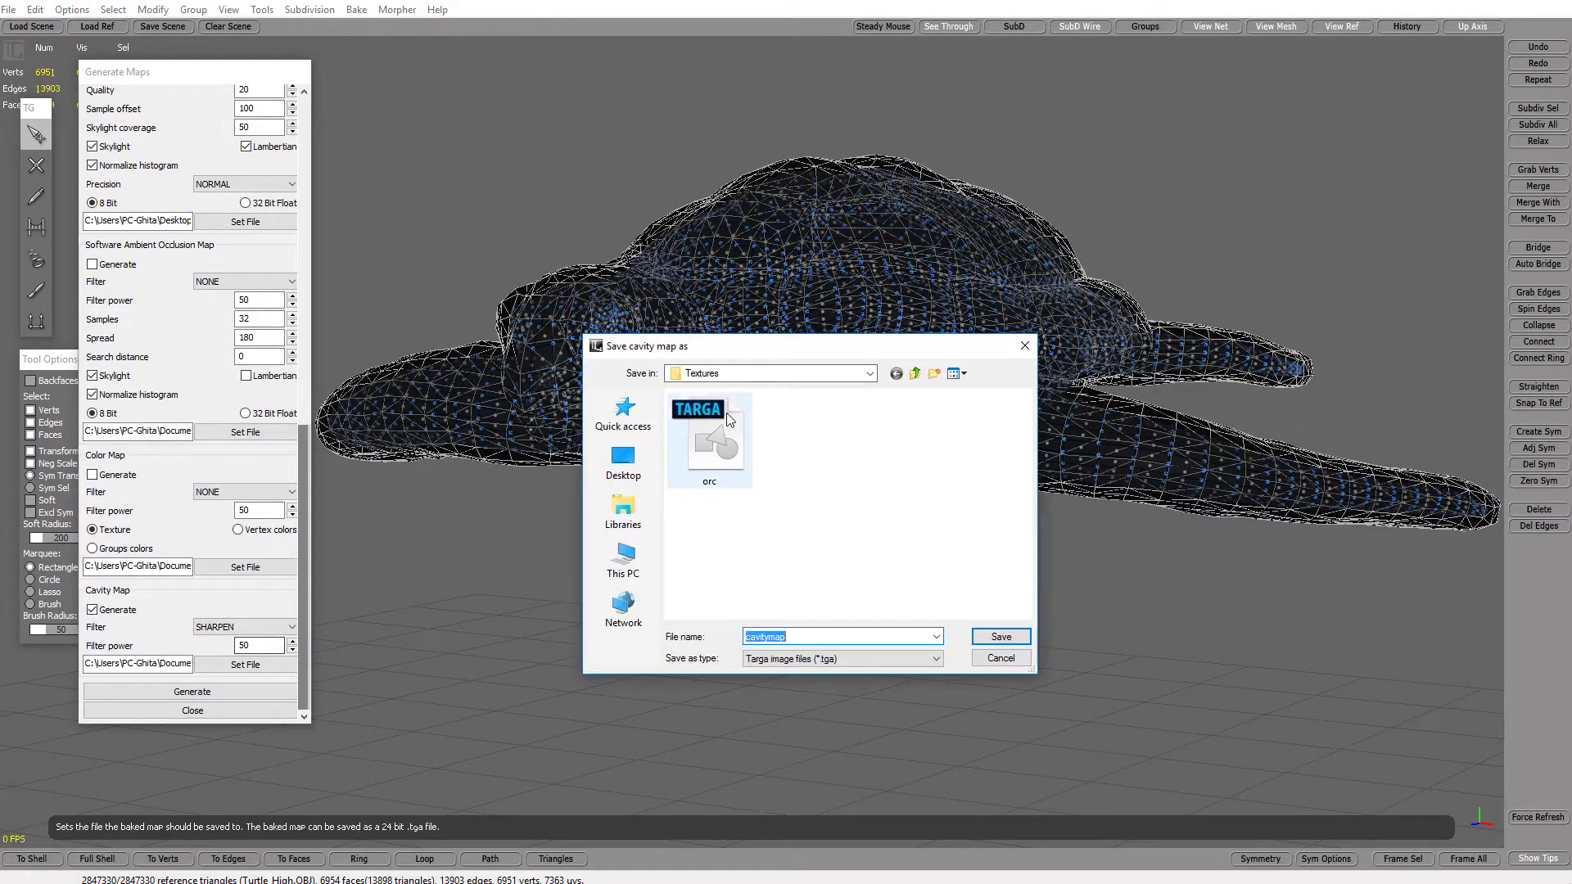
click(641, 460)
double_click(891, 547)
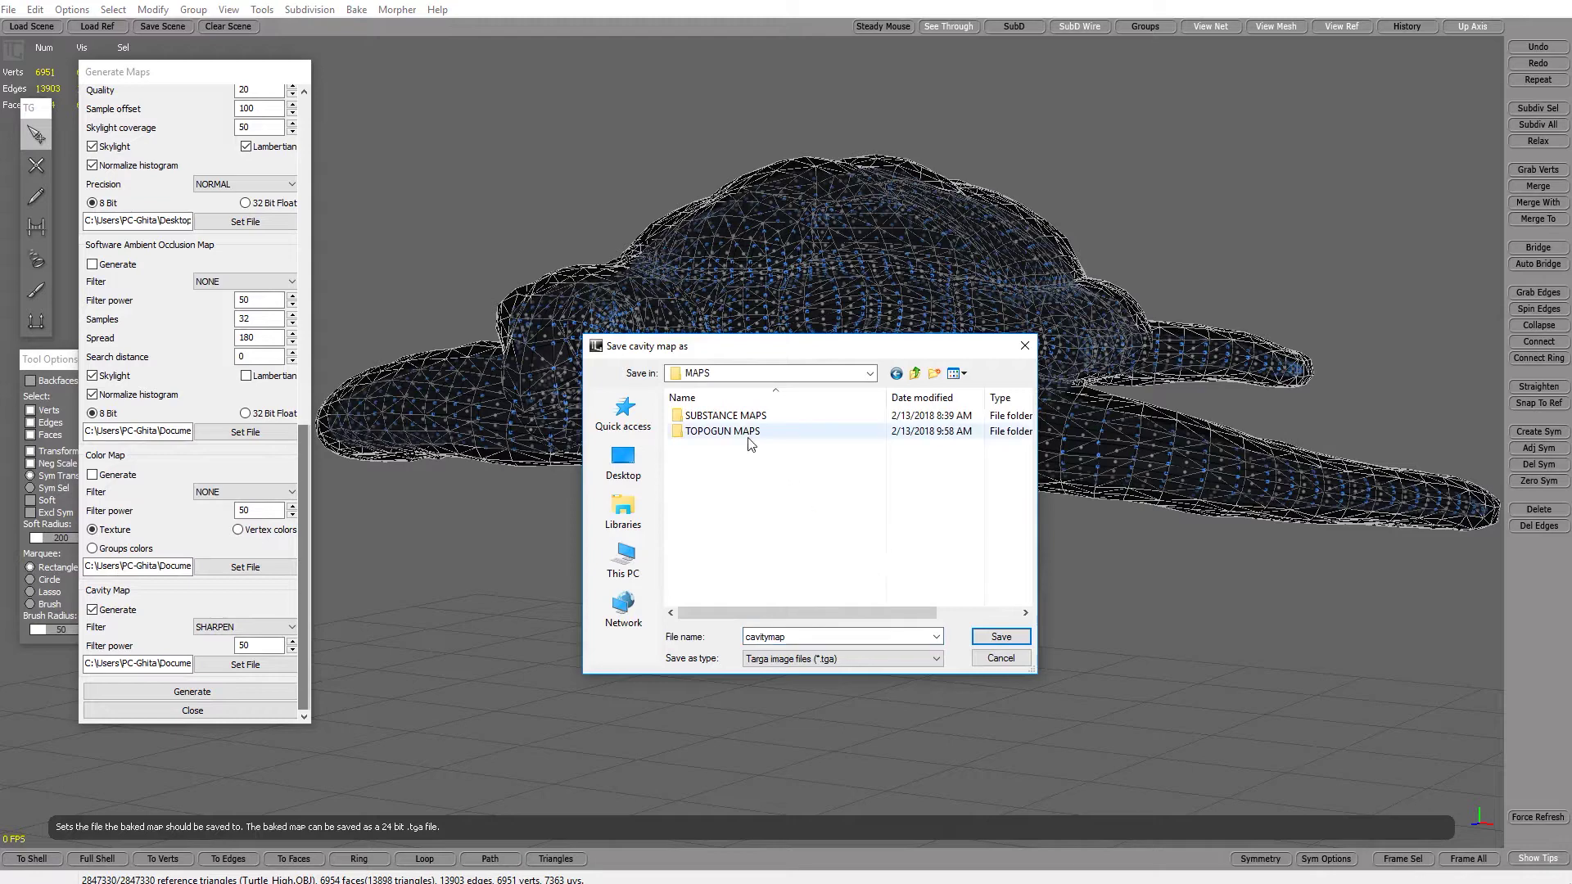
double_click(773, 434)
click(1002, 637)
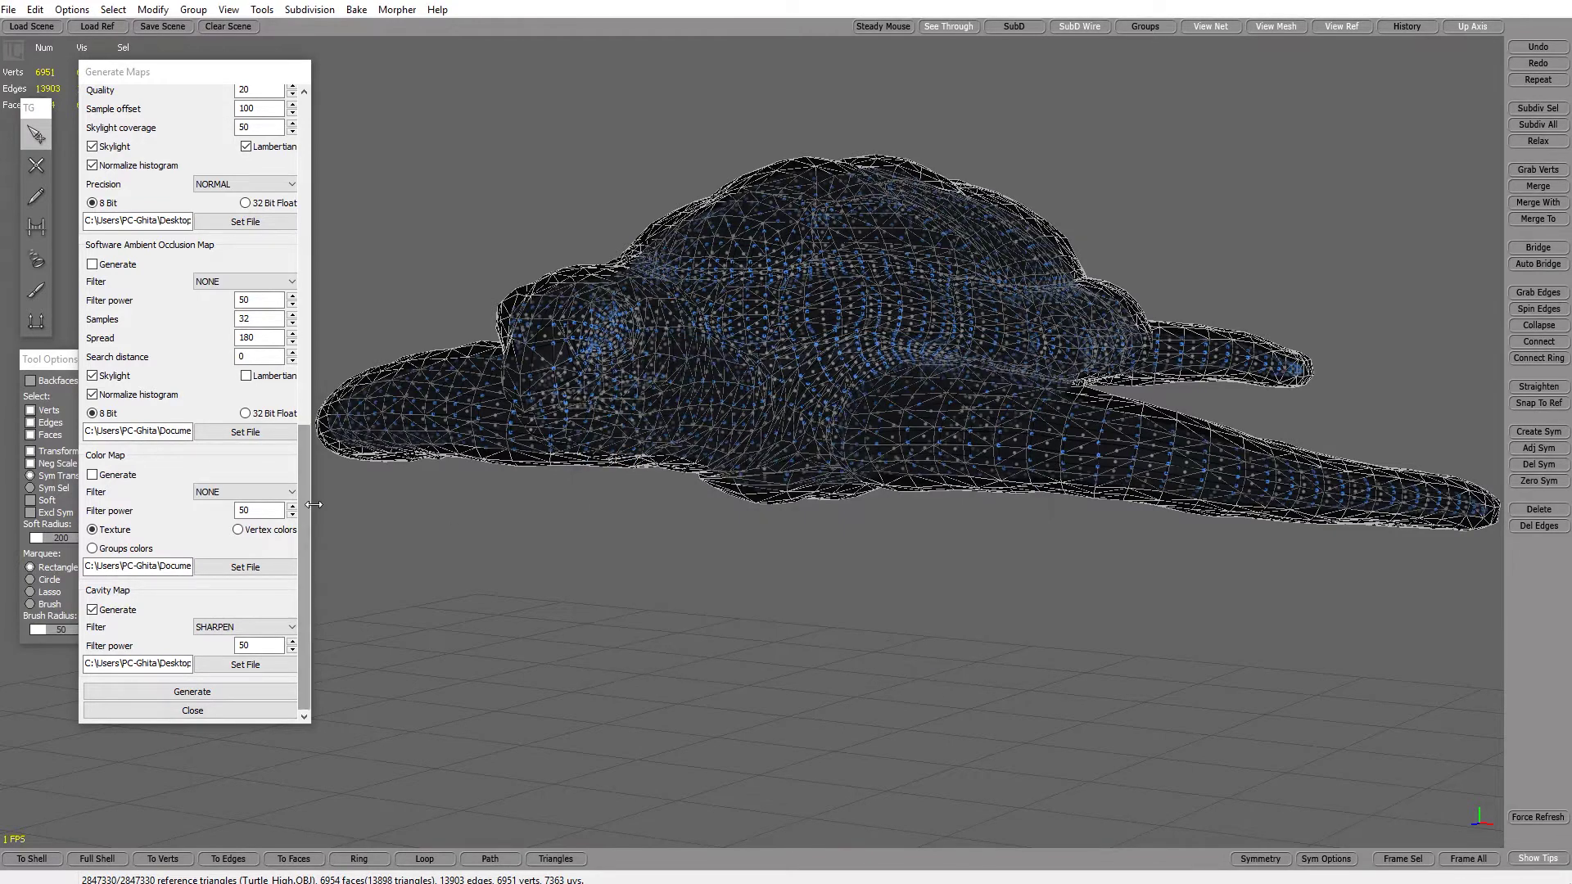
- Start baking all the enabled maps with Generate
mouse_move(303, 518)
mouse_down()
mouse_move(303, 495)
mouse_move(302, 542)
mouse_up()
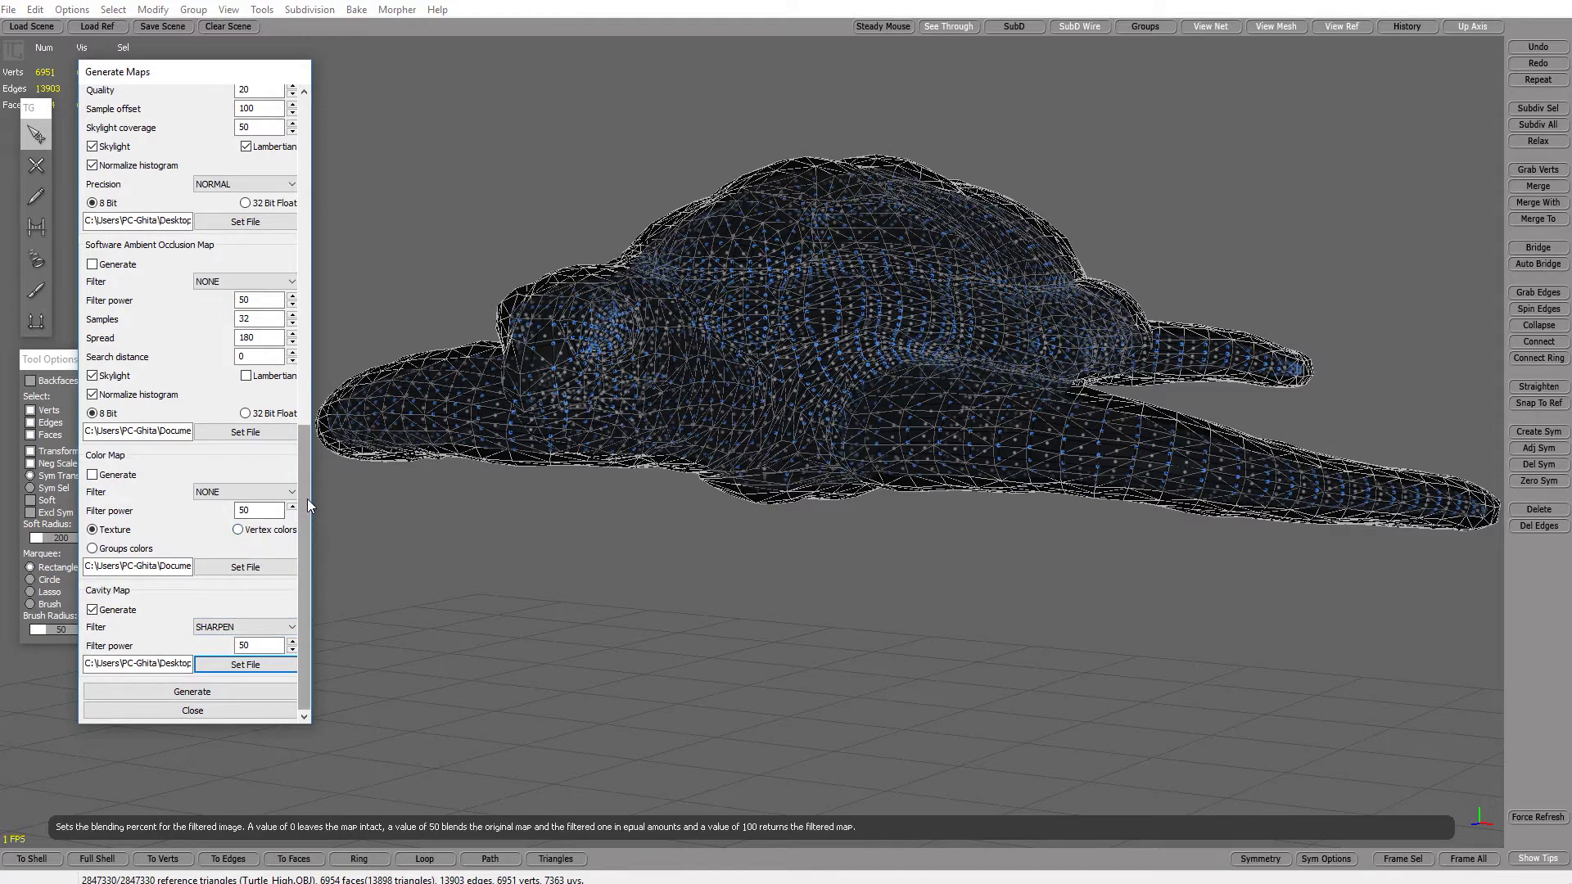
drag(307, 499, 310, 472)
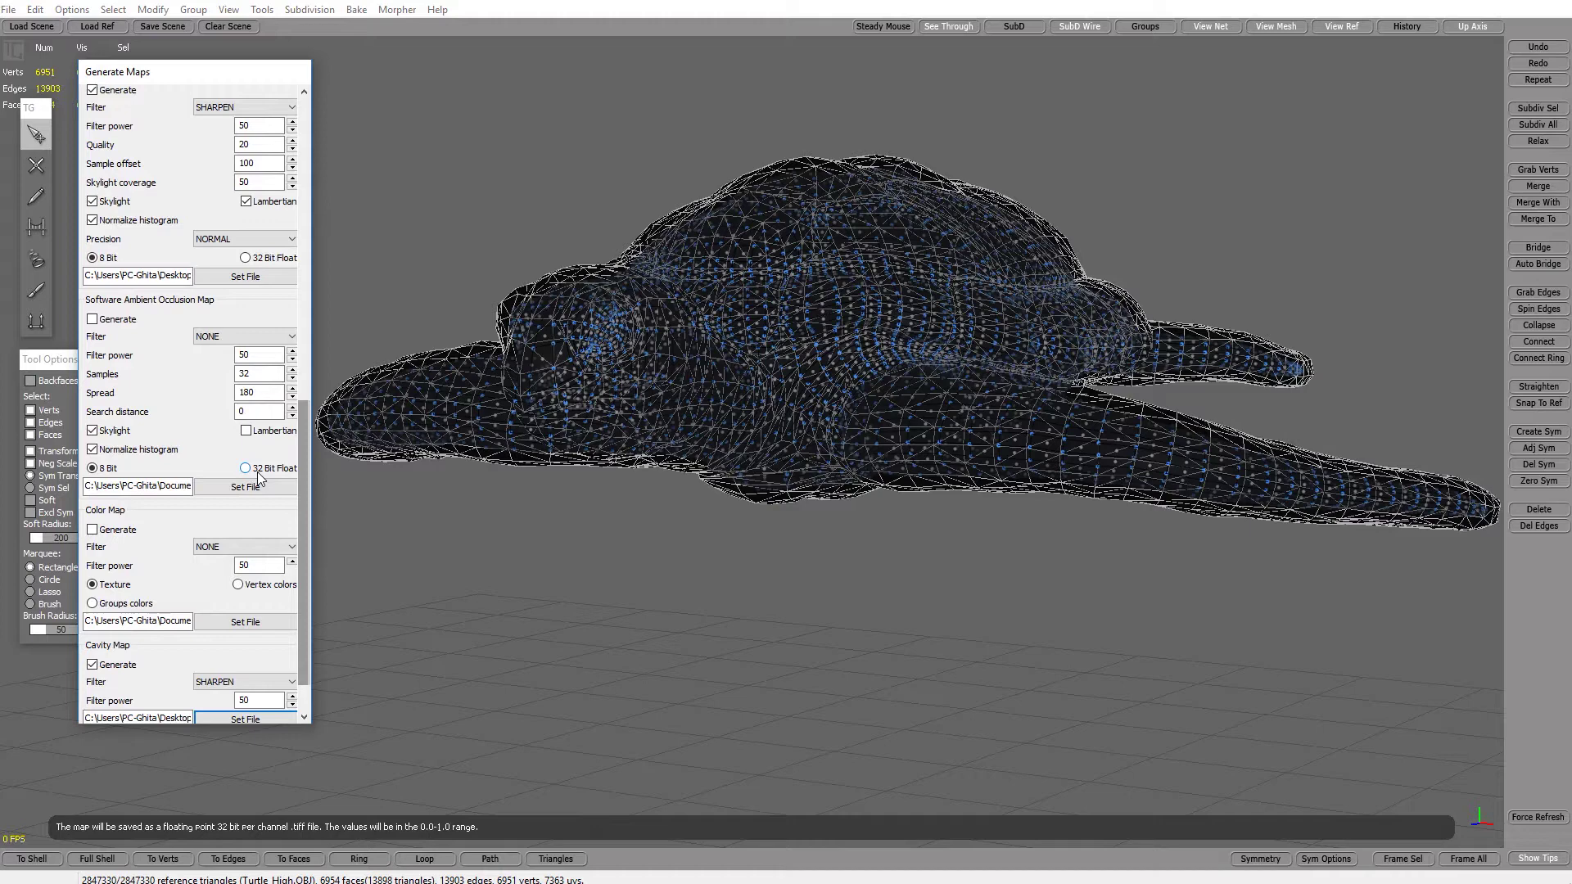
drag(303, 451, 296, 509)
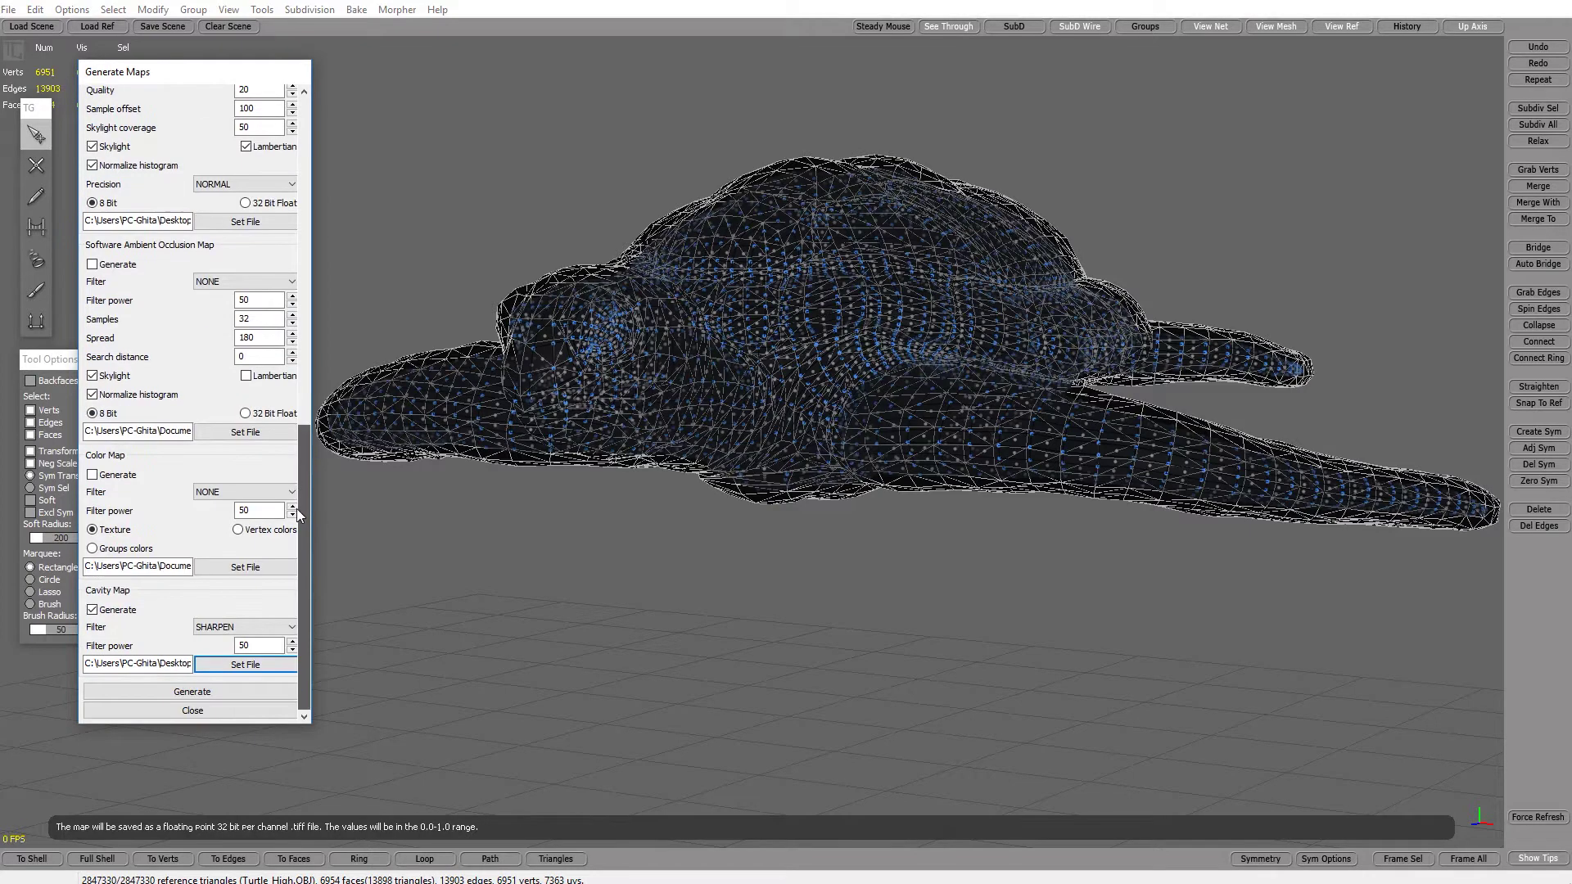
click(193, 692)
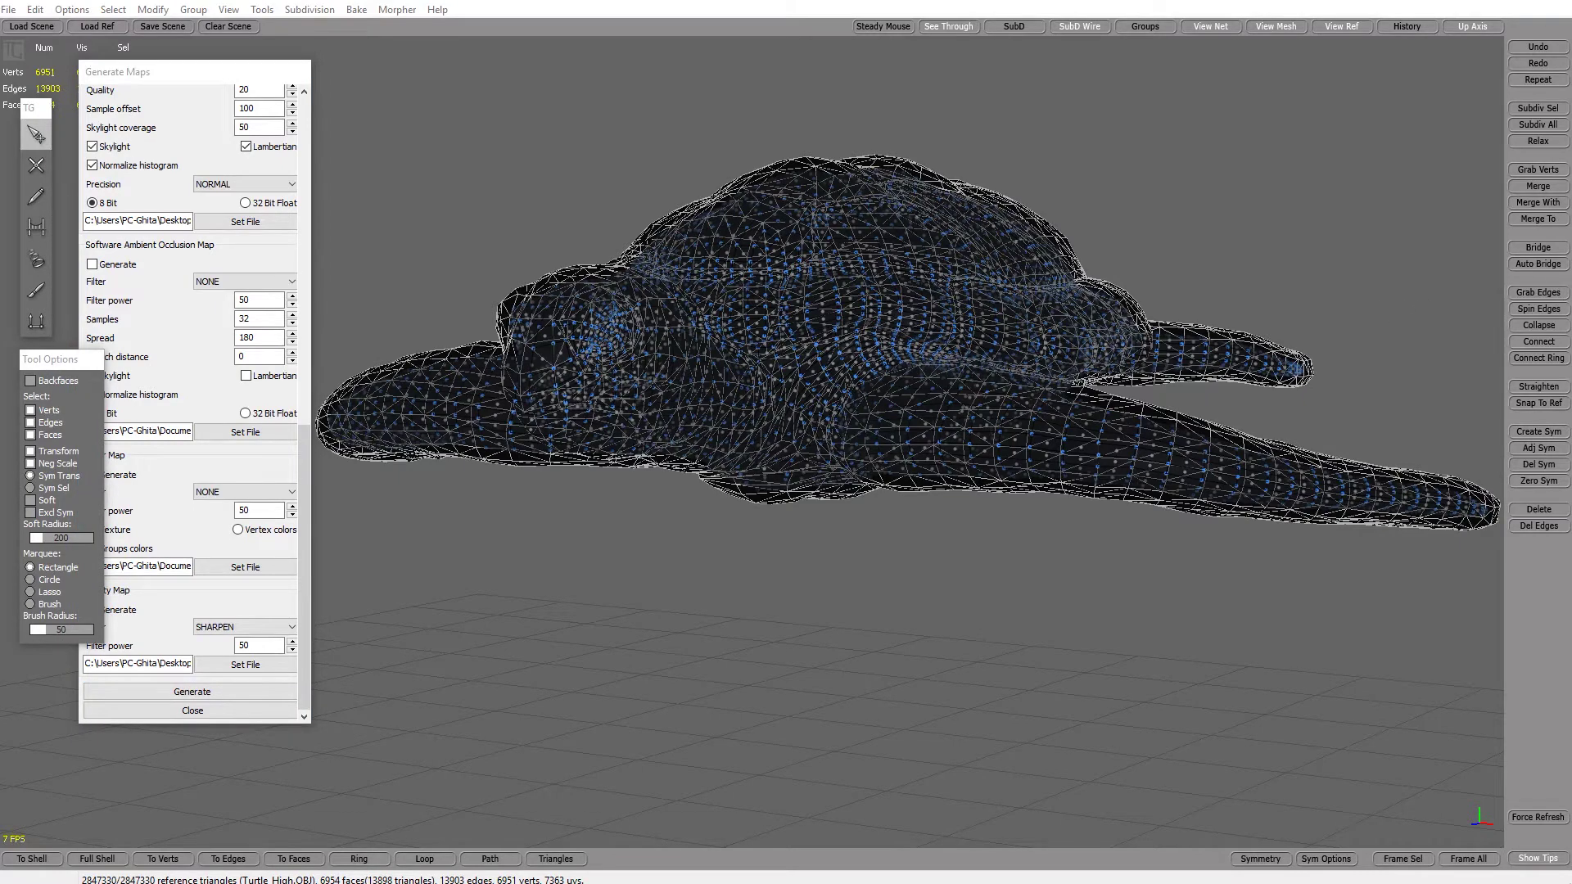
- Check that aomap, cavitymap, dispmap and normalmap TGA files are in TOPOGUN MAPS, then return to TopoGun
key(alt+Tab)
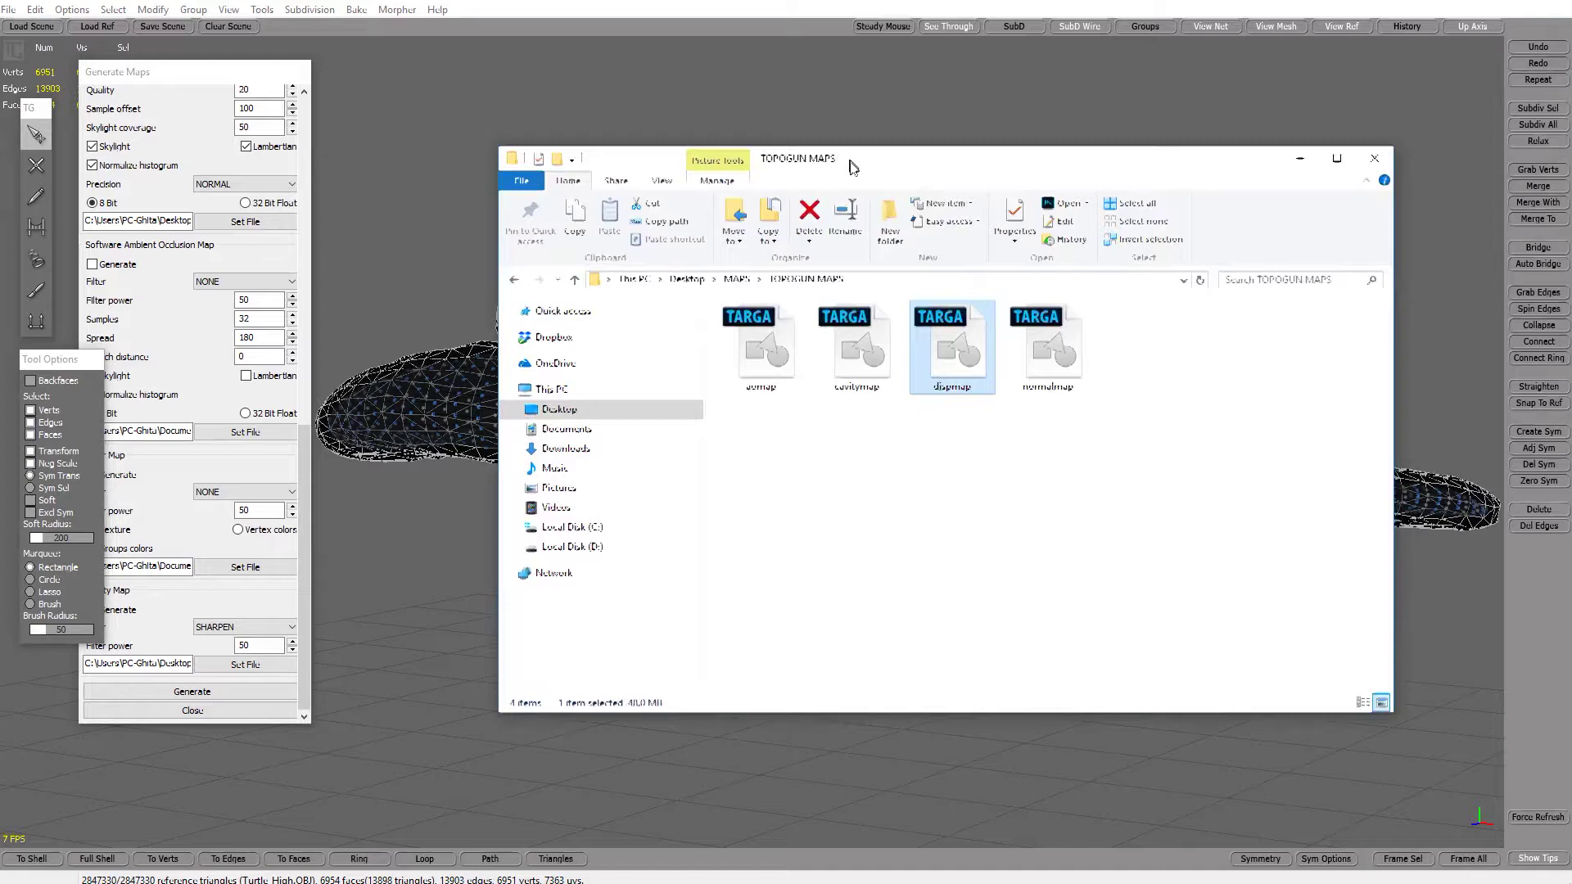
drag(853, 158, 813, 150)
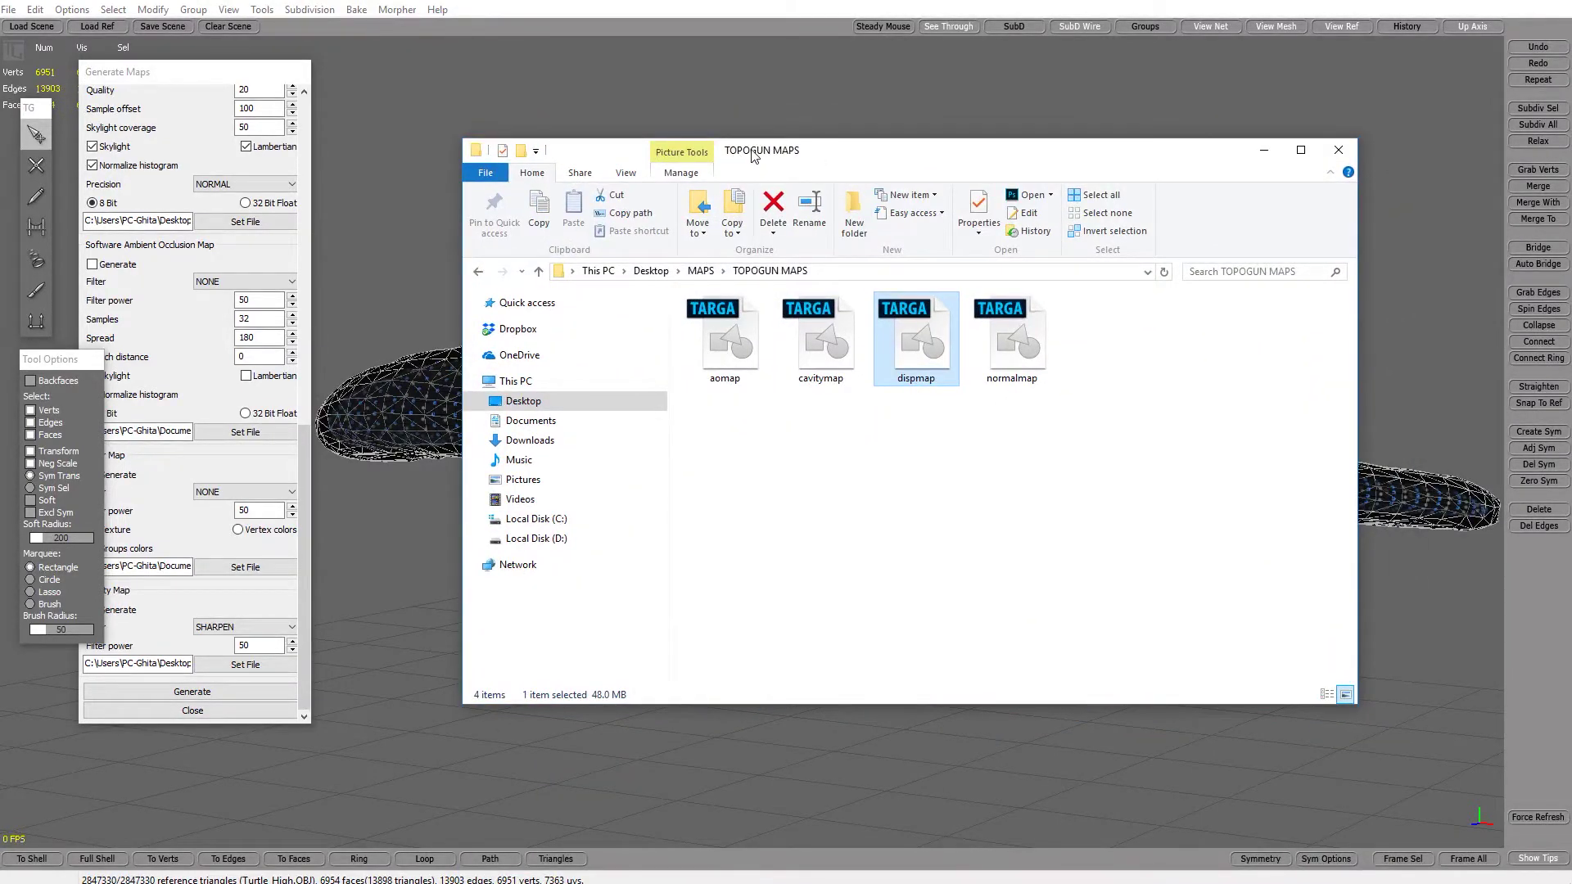
drag(915, 137, 1119, 141)
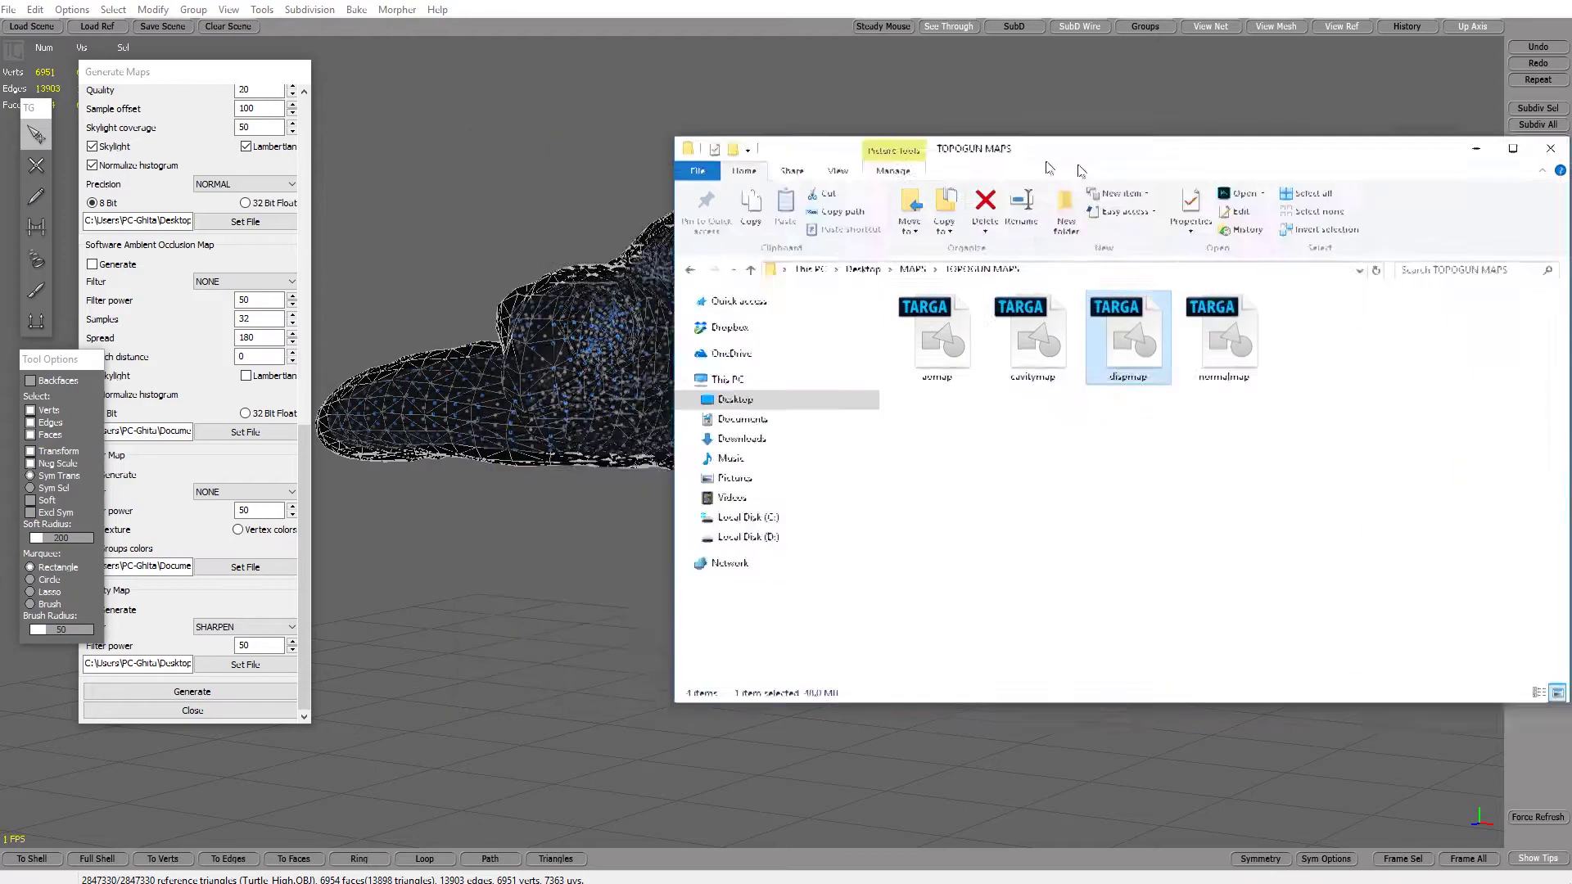
key(alt+Tab)
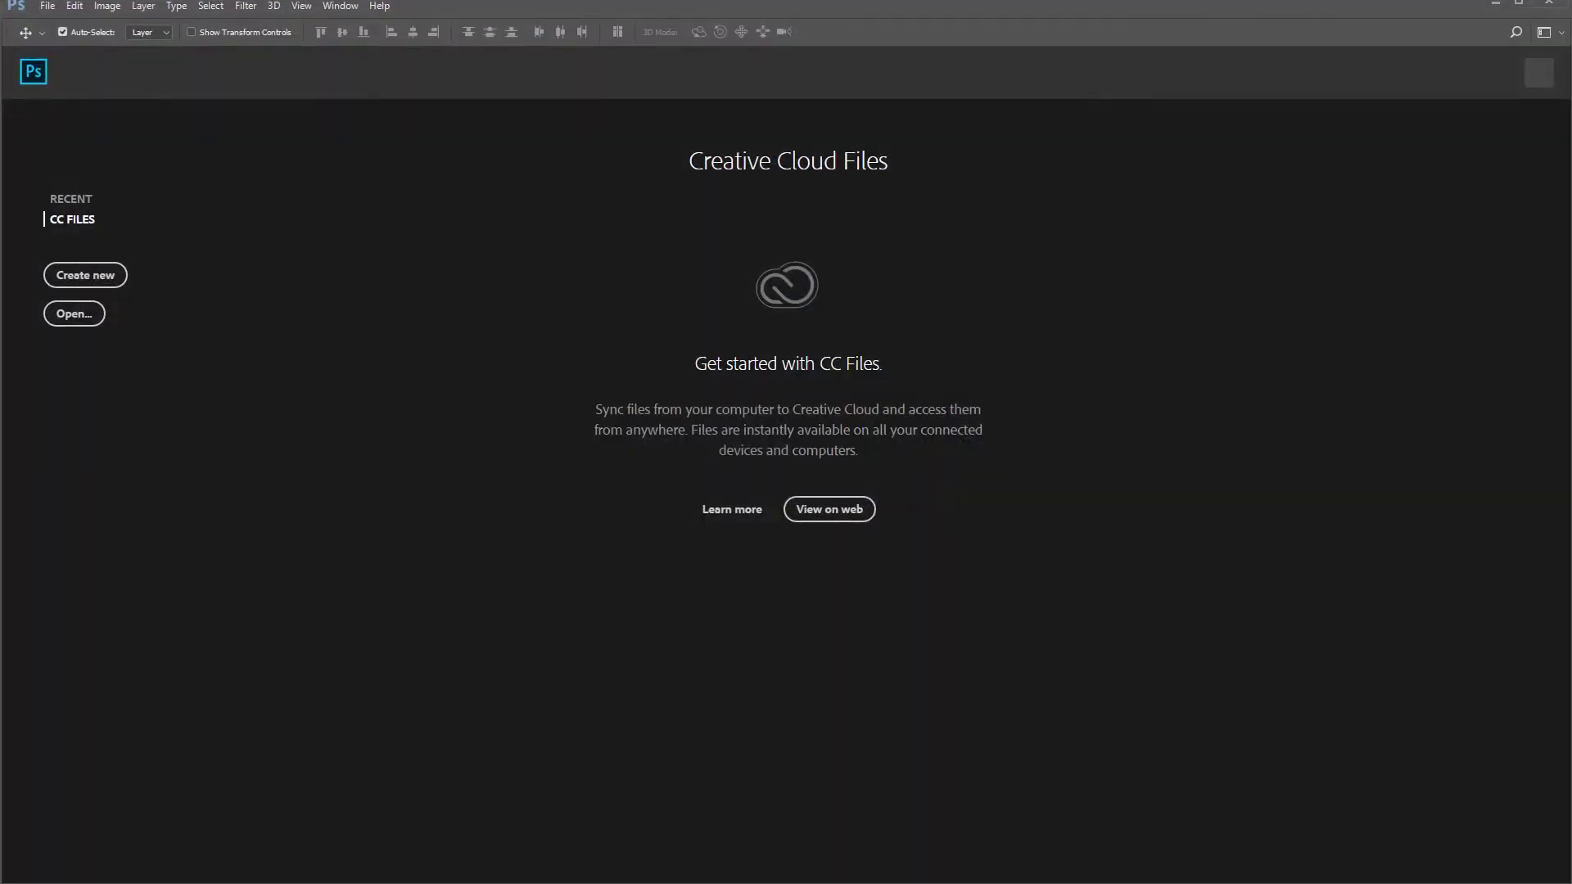
- Open cavitymap.tga in Photoshop, zoom in to inspect it, then go back to TopoGun's turtle view
drag(782, 399, 607, 449)
alt+scroll(565, 483, up, 2)
alt+scroll(401, 735, up, 4)
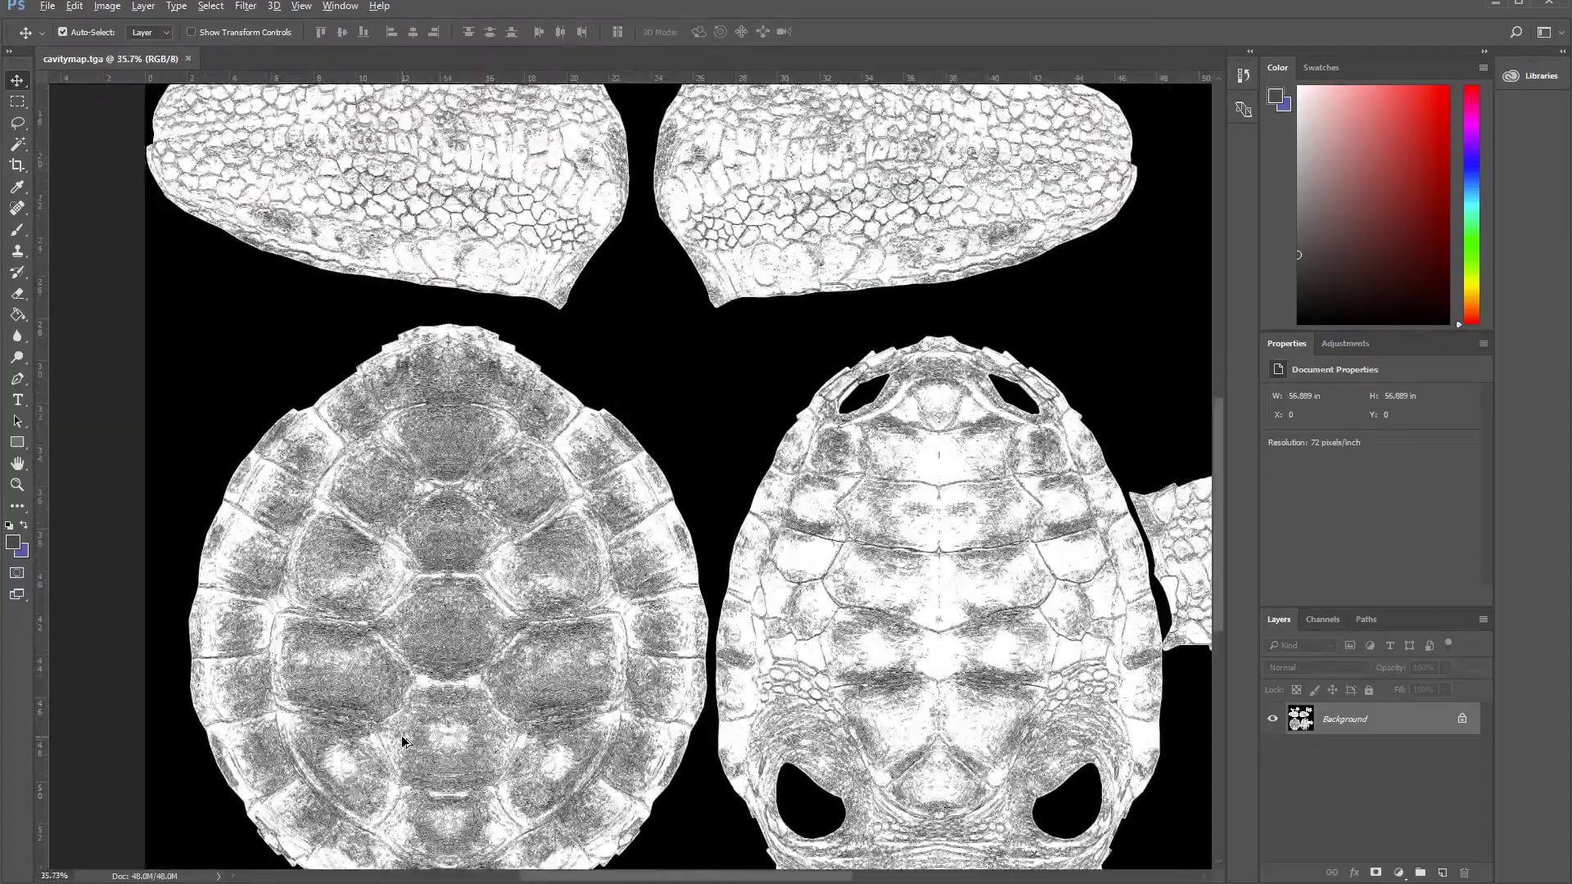
alt+scroll(392, 733, down, 4)
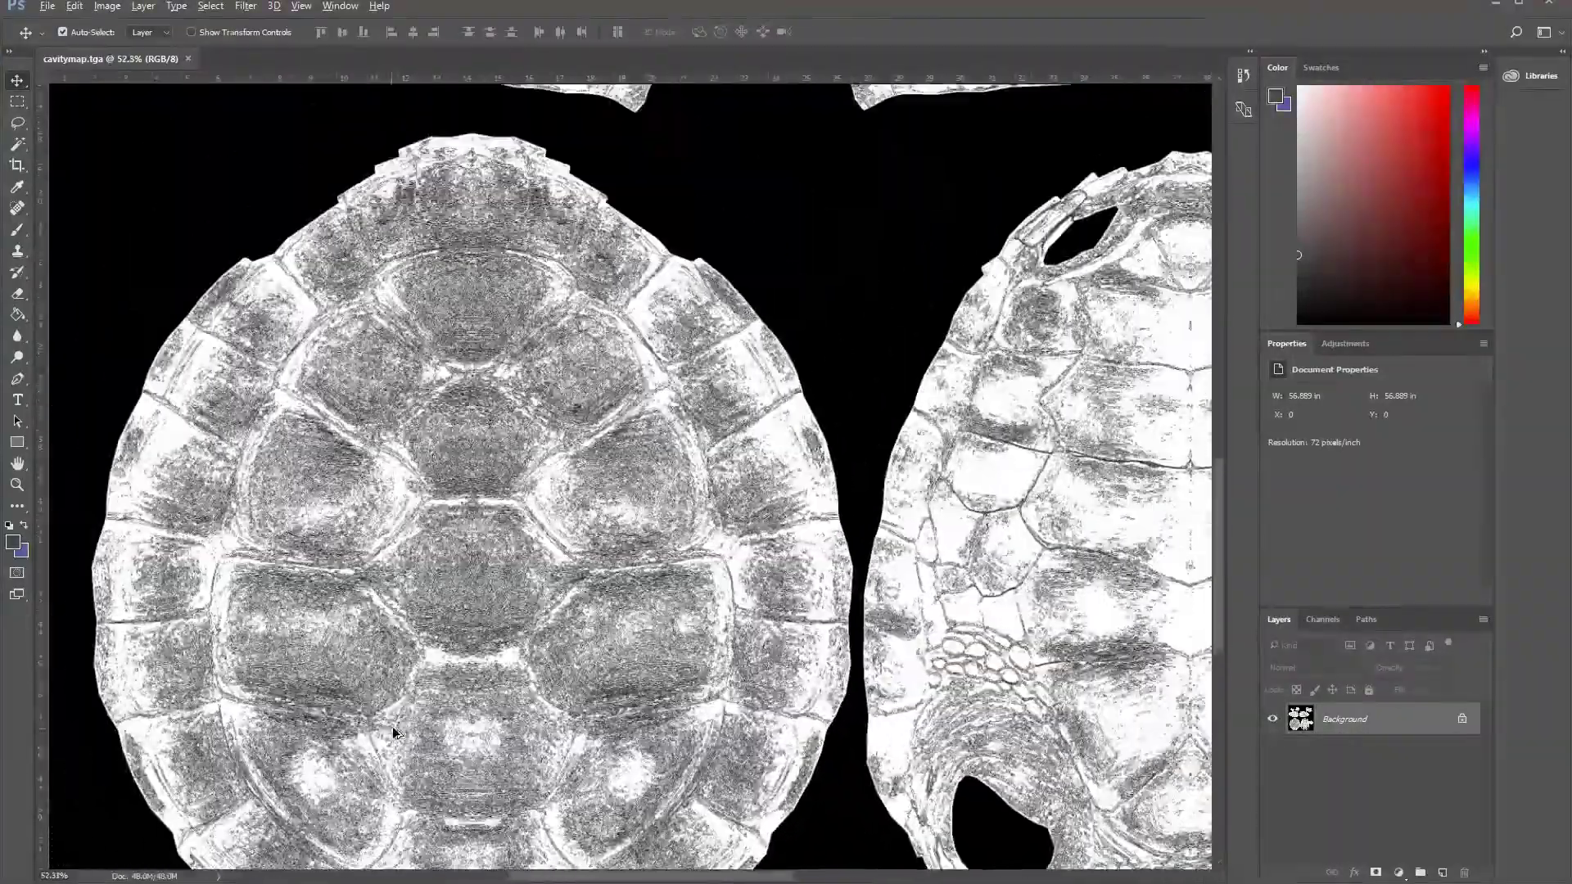
alt+scroll(414, 723, down, 1)
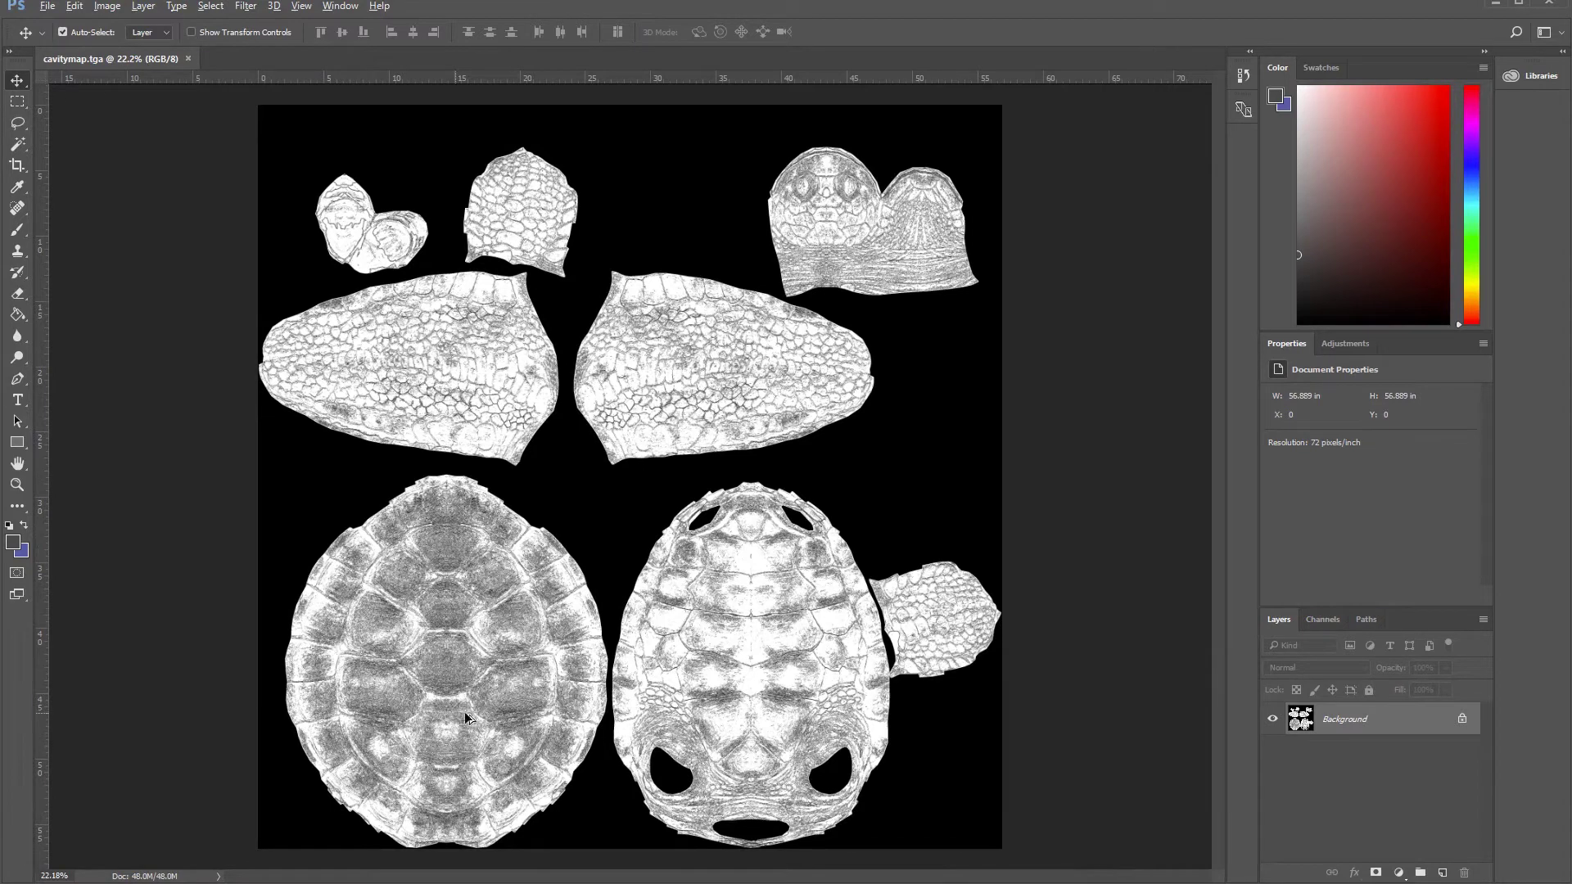
alt+scroll(655, 715, down, 2)
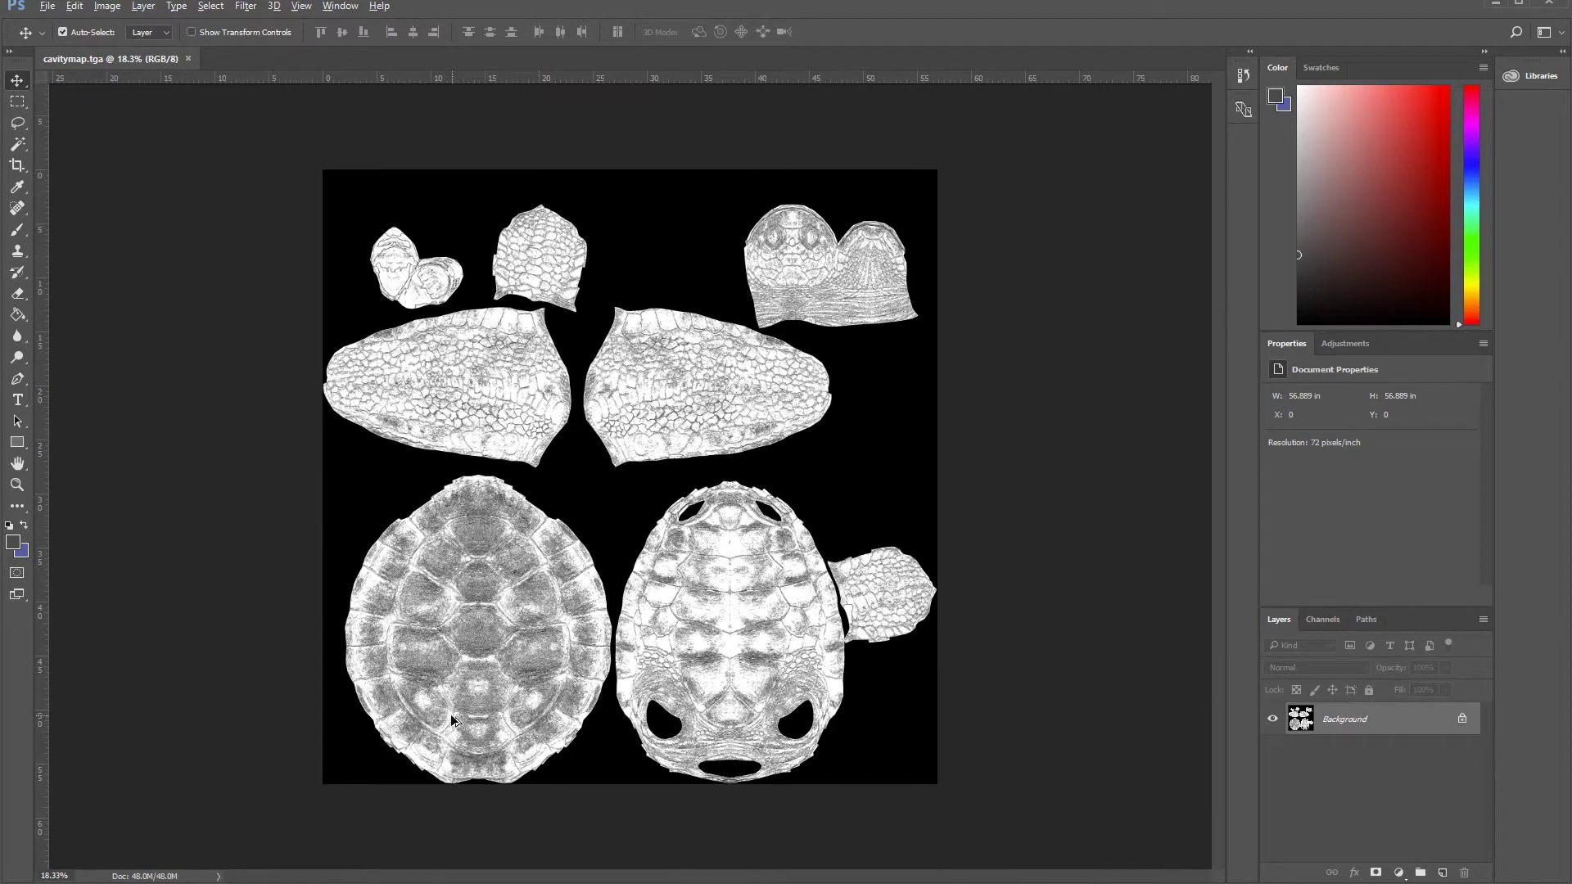
alt+scroll(492, 704, up, 1)
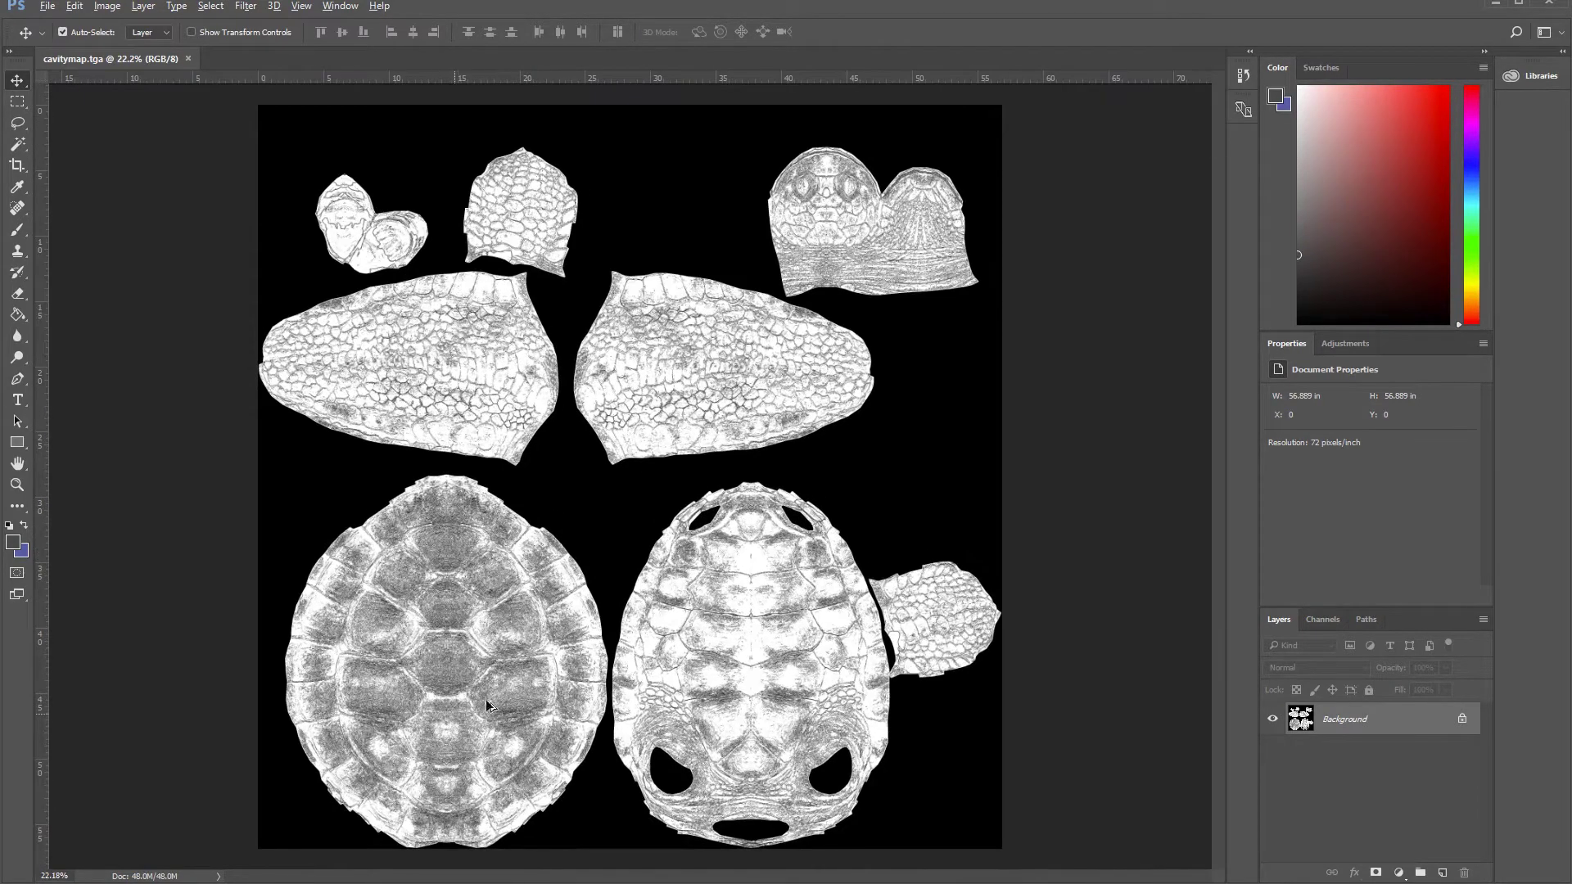
click(1495, 3)
alt+drag(890, 637, 739, 567)
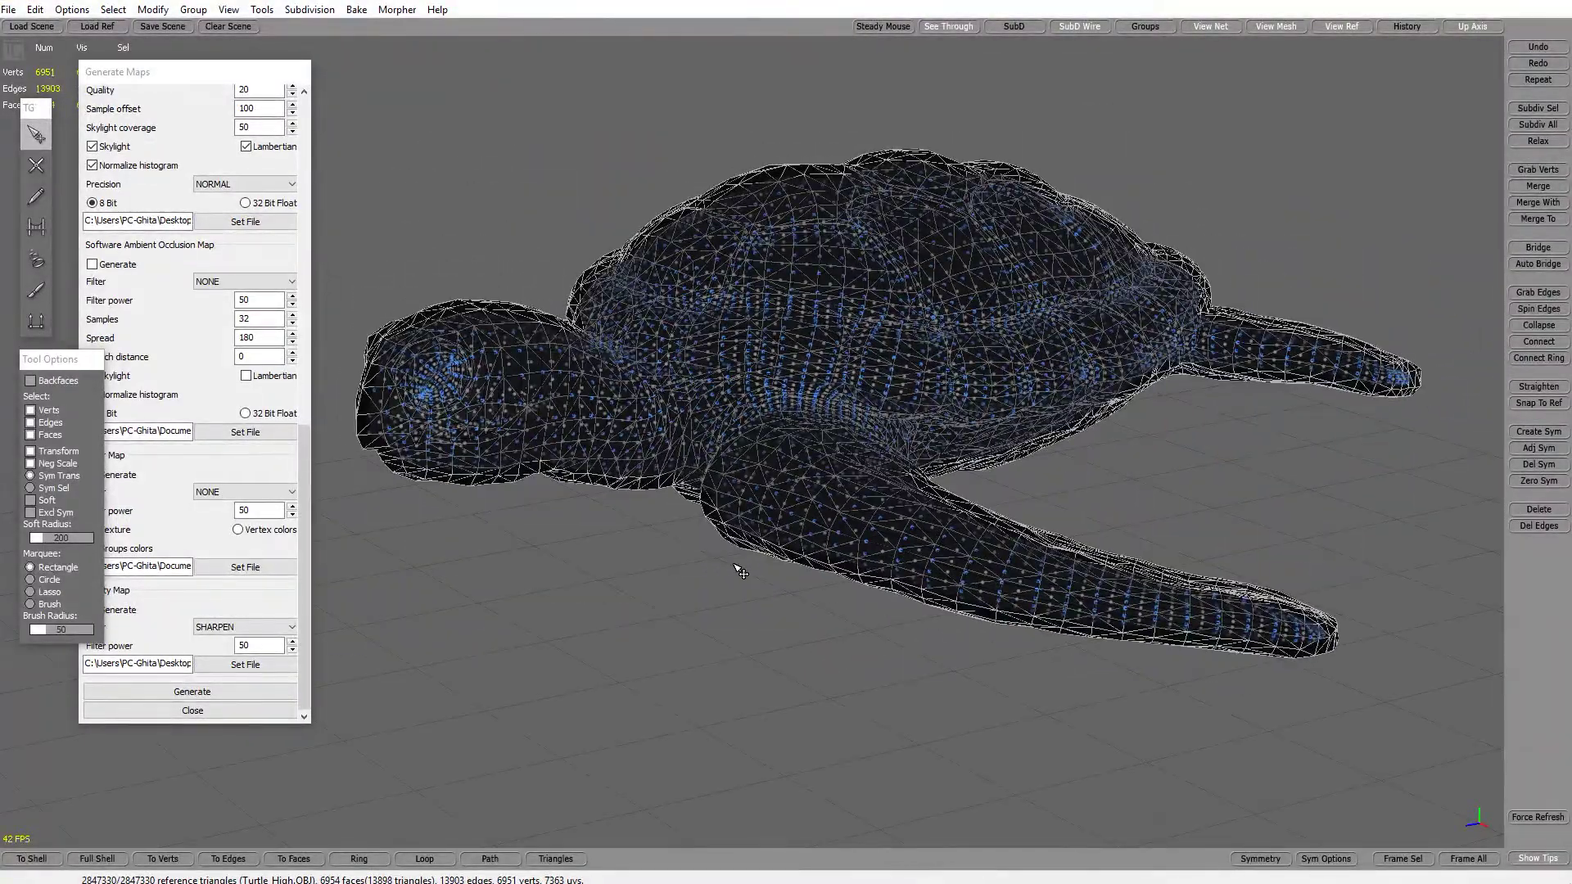